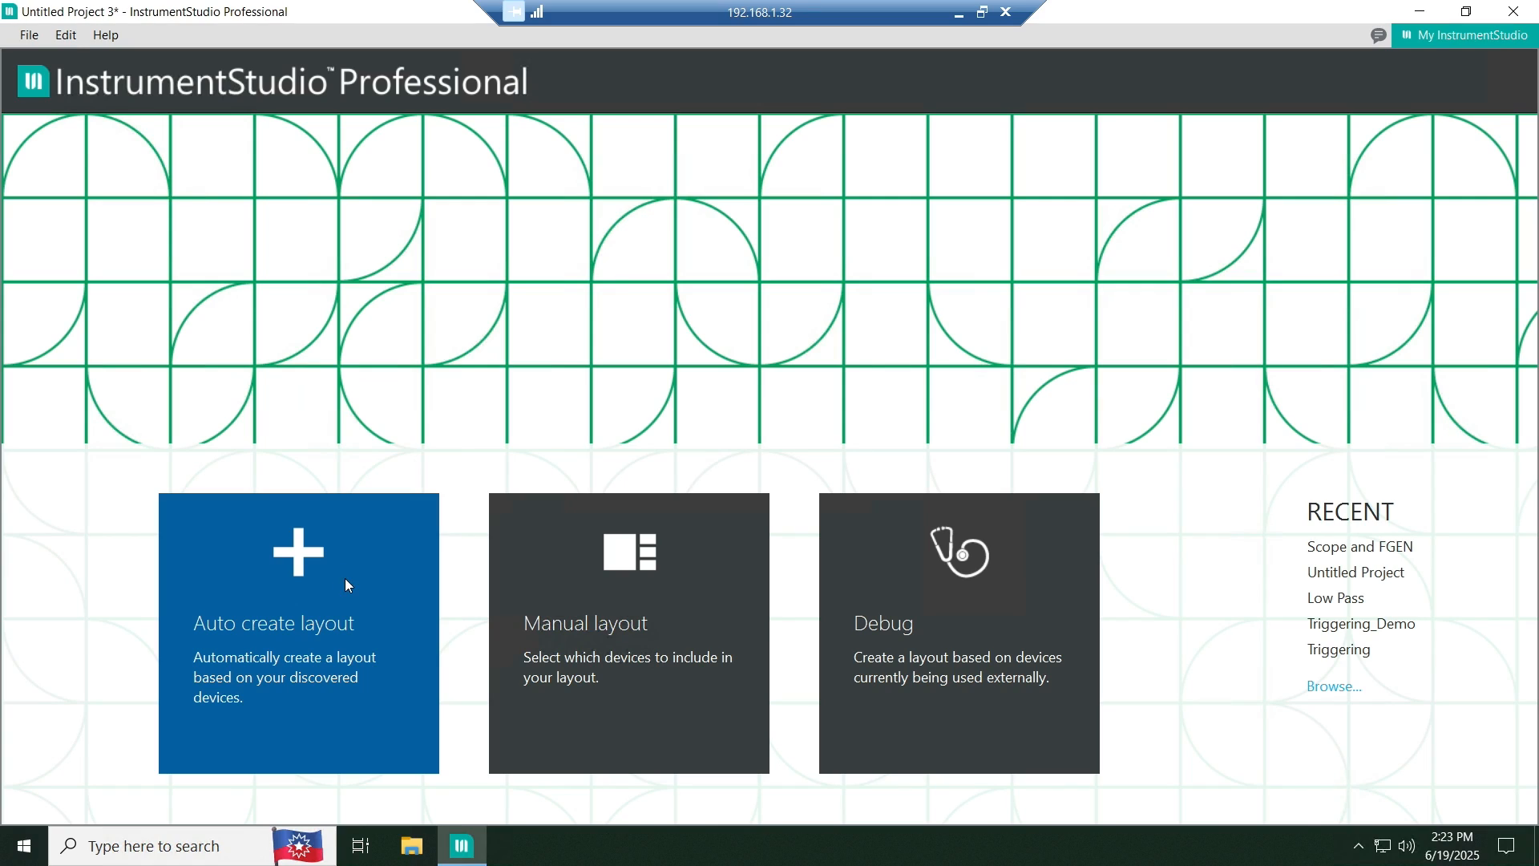
Step: Automatically create a layout from the discovered devices, narrow the project files pane, and review the available oscilloscope and waveform generator channels
{"action": "left_click", "coordinate": [345, 581]}
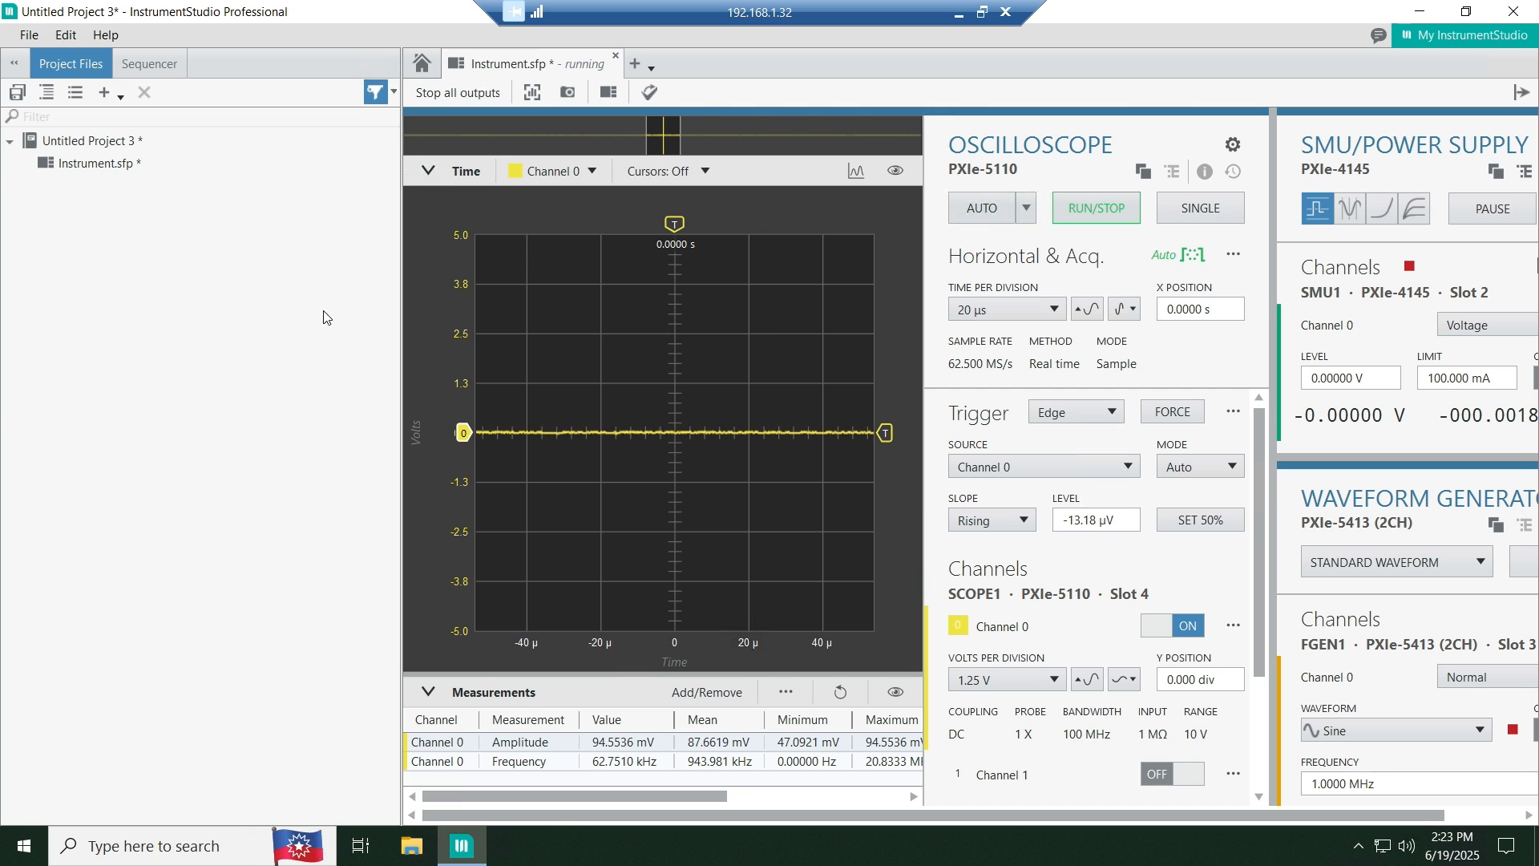
{"action": "left_click_drag", "start_coordinate": [400, 295], "coordinate": [319, 296]}
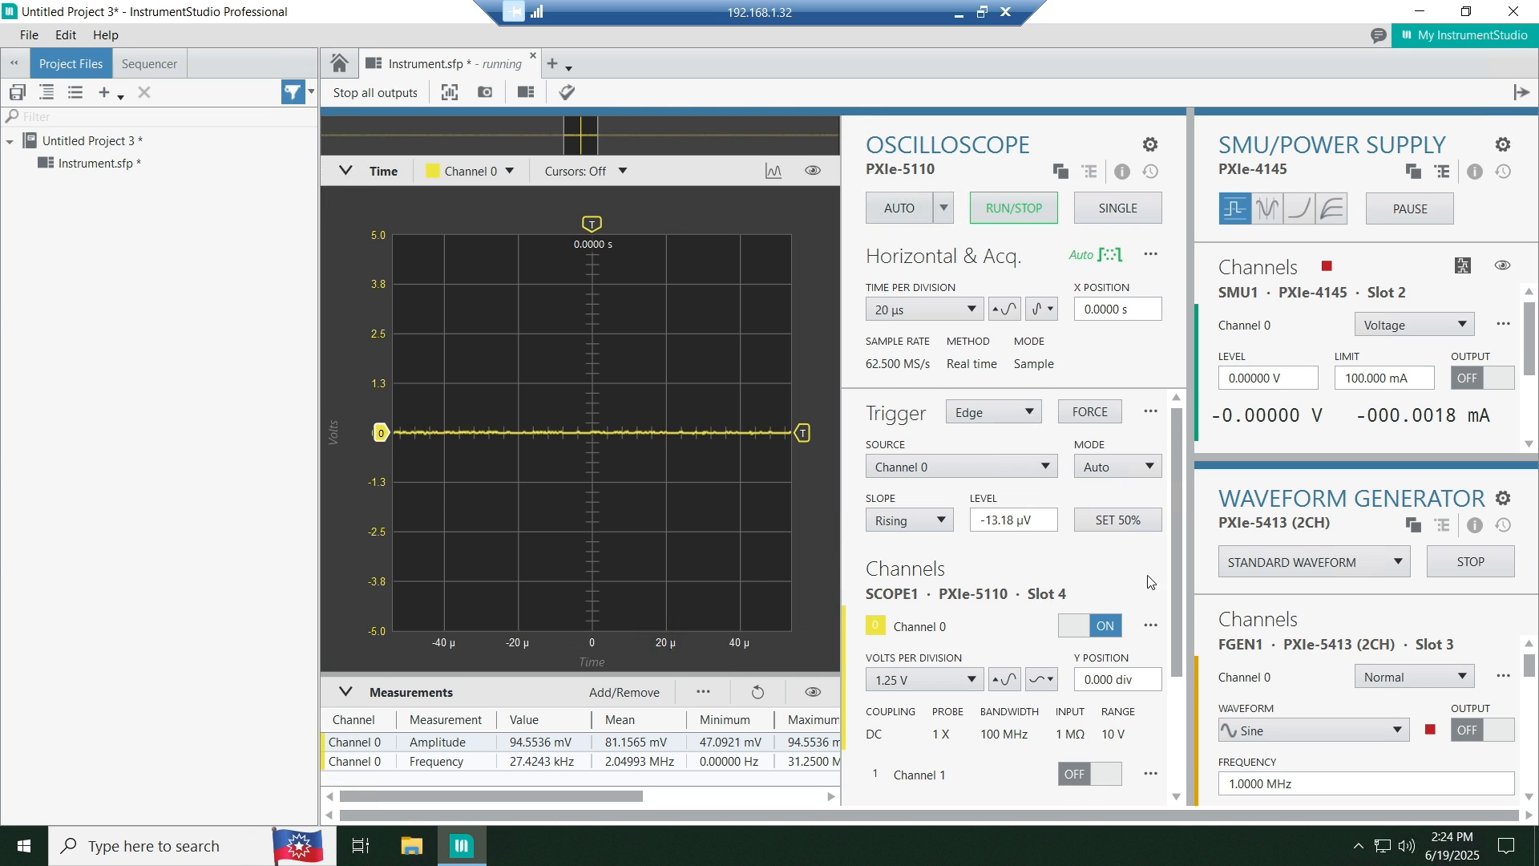
{"action": "scroll", "coordinate": [1118, 617], "scroll_direction": "down", "scroll_amount": 3}
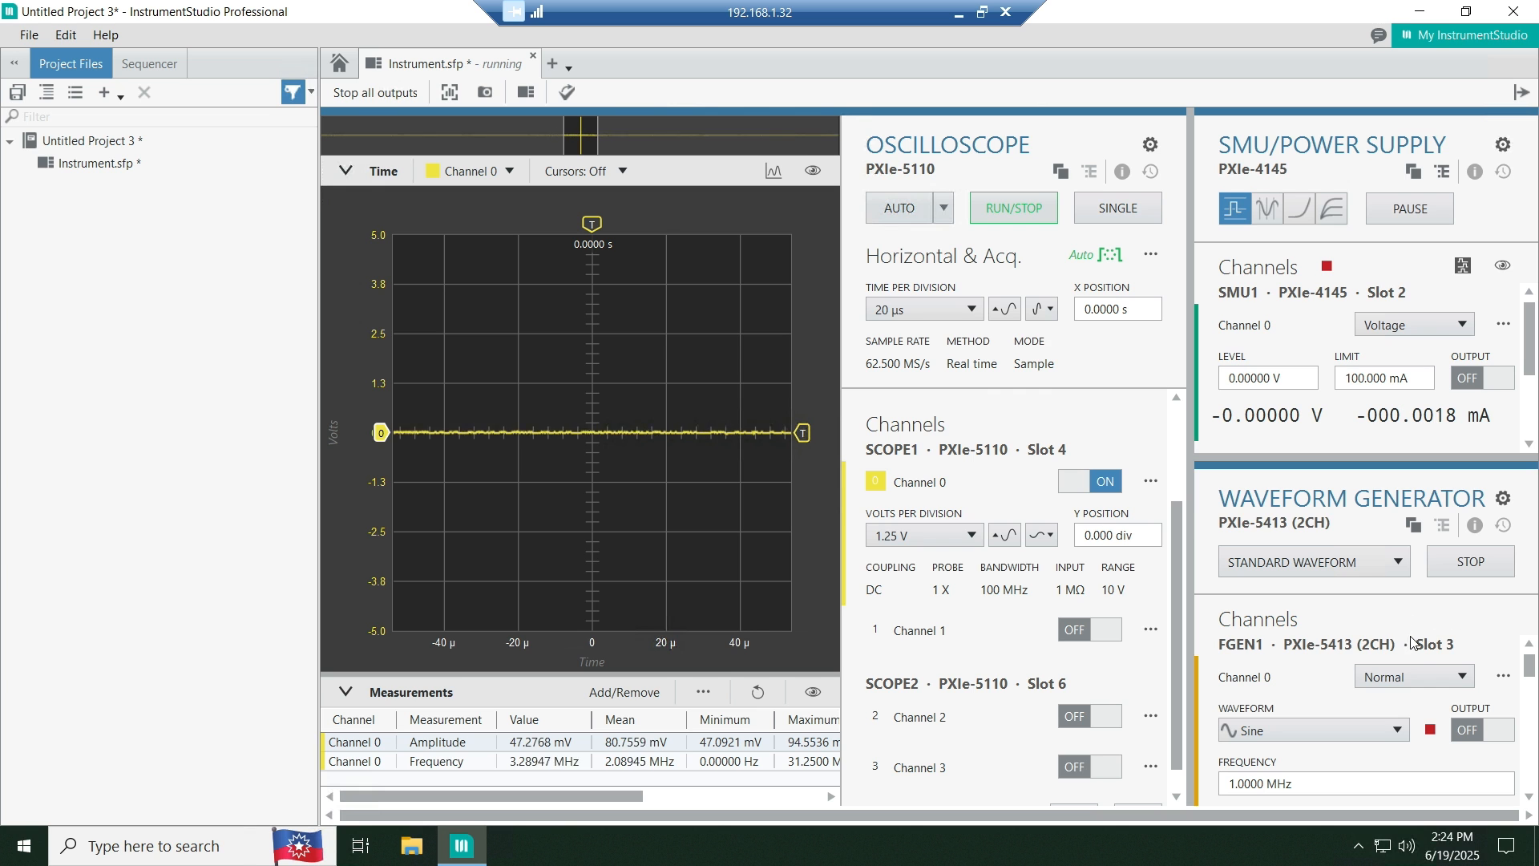
{"action": "scroll", "coordinate": [1497, 666], "scroll_direction": "down", "scroll_amount": 1}
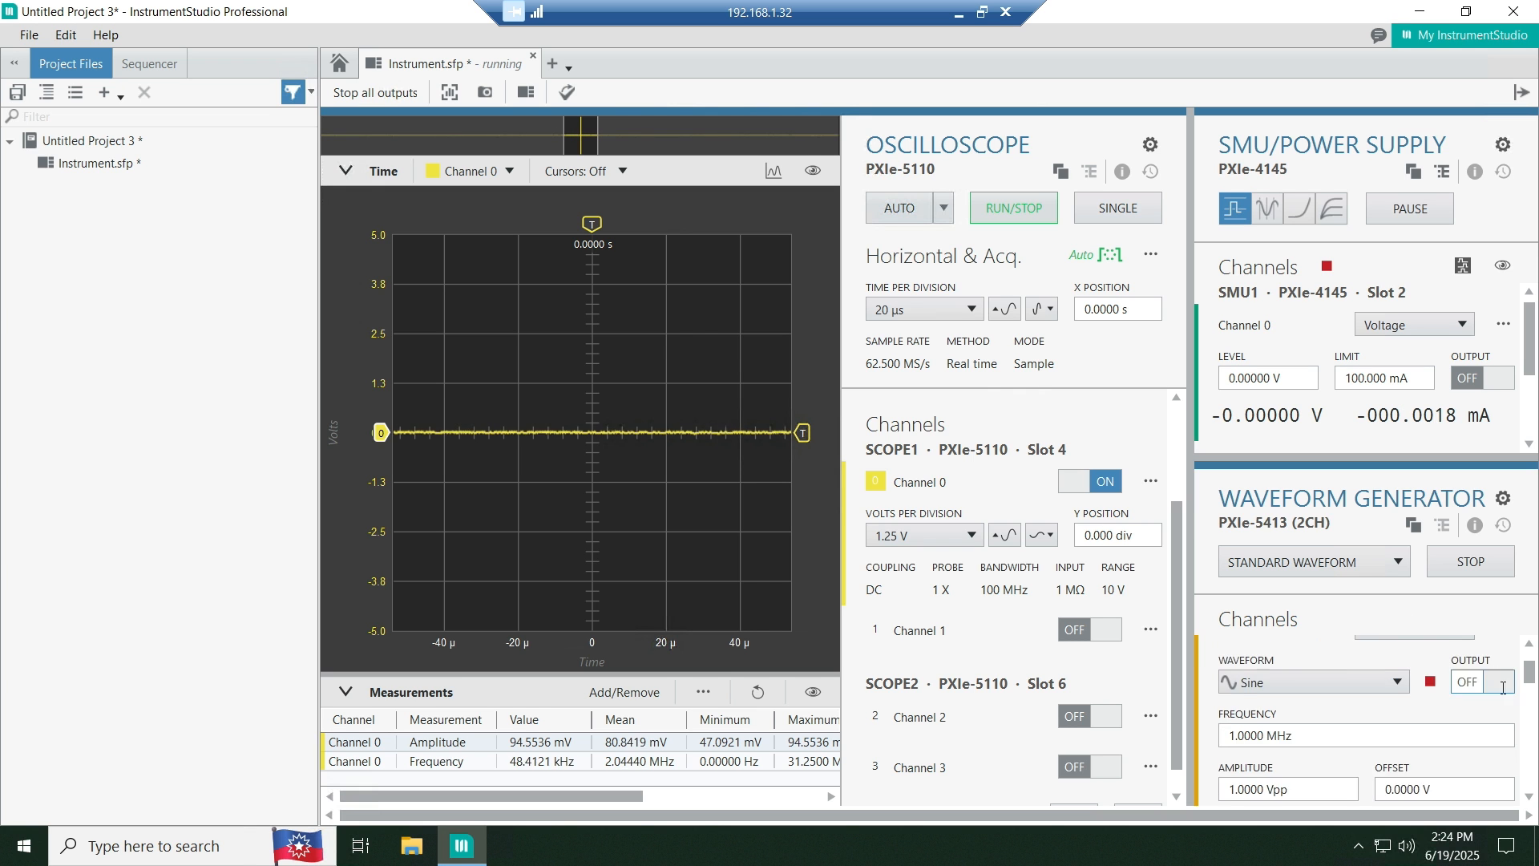
{"action": "scroll", "coordinate": [1498, 689], "scroll_direction": "down", "scroll_amount": 5}
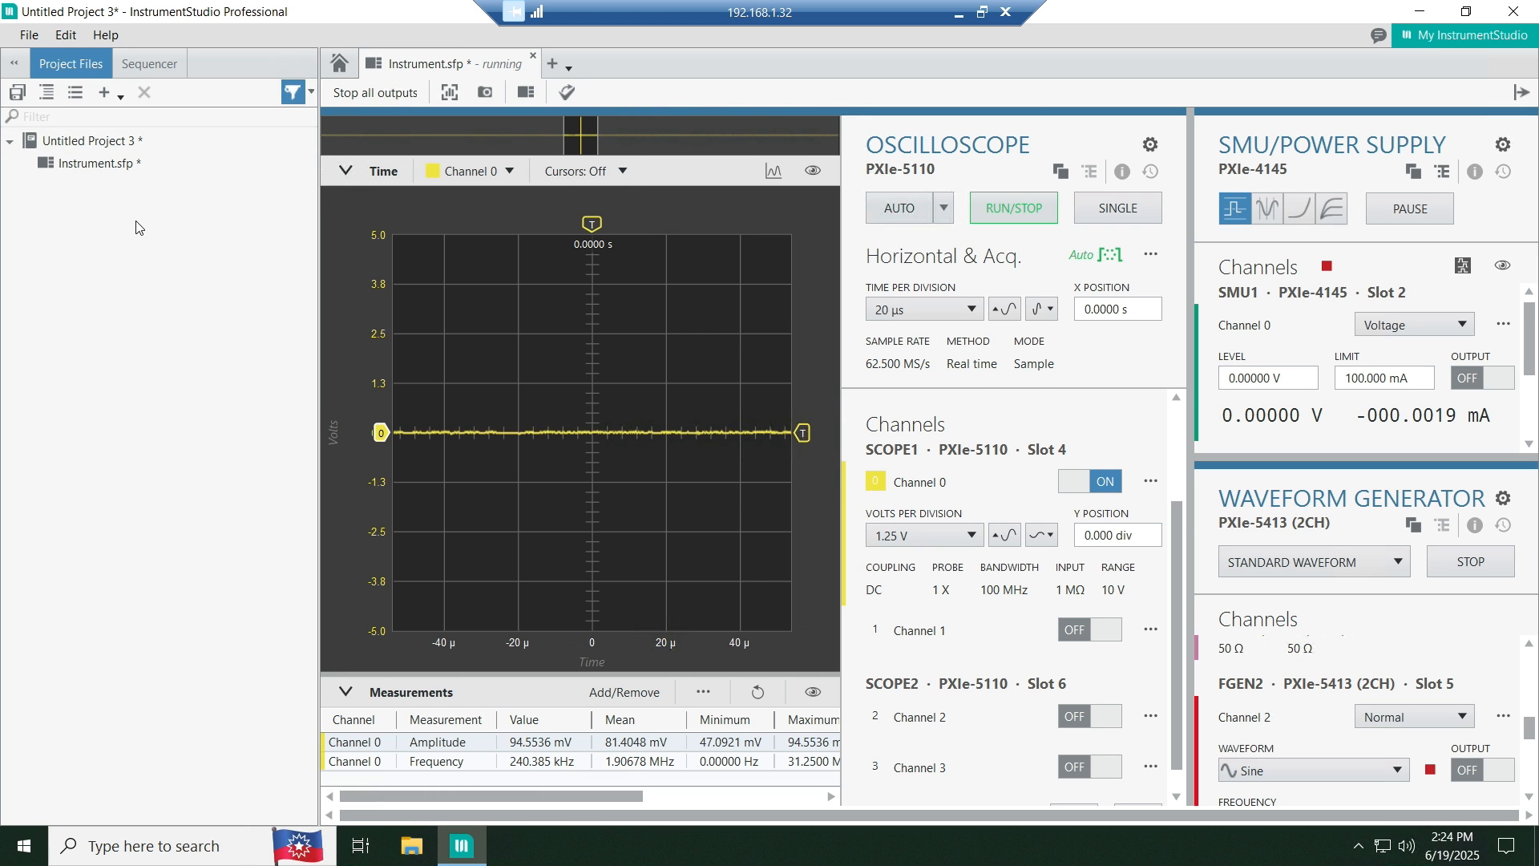
Step: Create a manual layout with the SCOPE1 oscilloscope as the large panel and the FGEN1 waveform generator as a small panel
{"action": "left_click", "coordinate": [31, 35]}
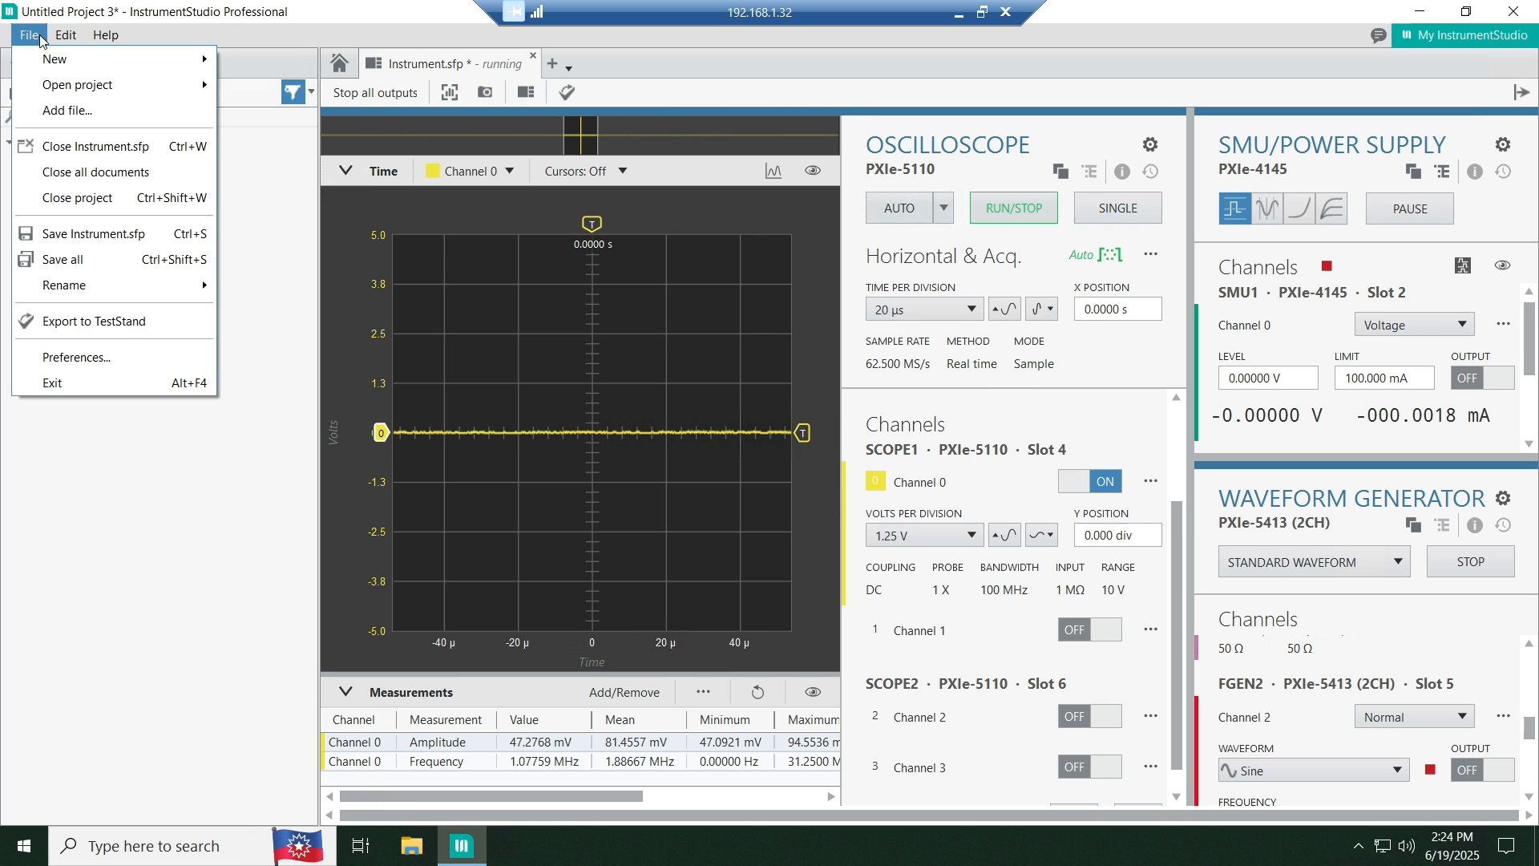
{"action": "mouse_move", "coordinate": [57, 50]}
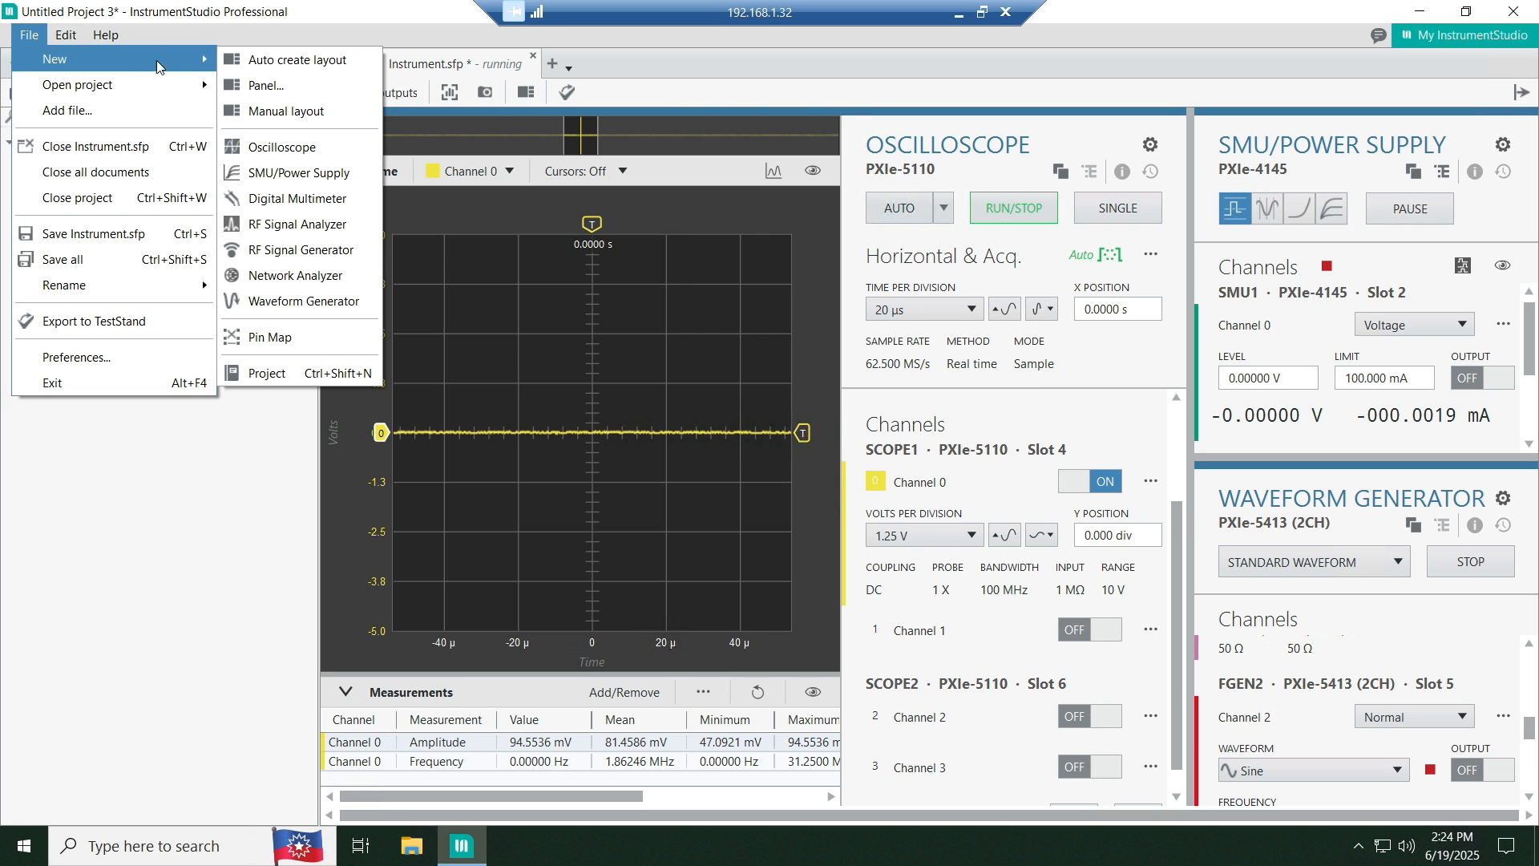
{"action": "left_click", "coordinate": [271, 112]}
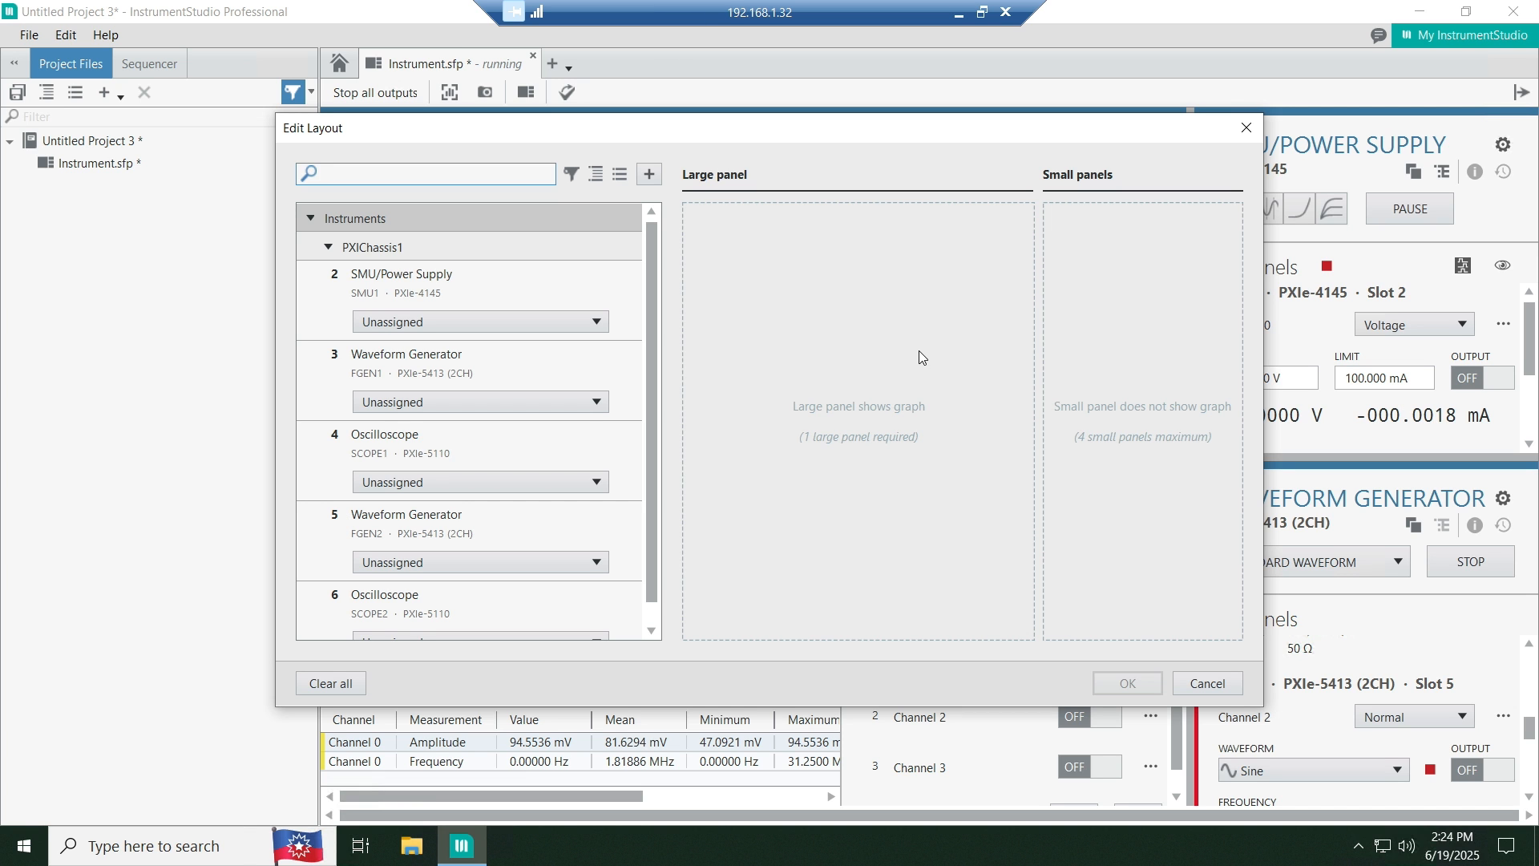
{"action": "left_click", "coordinate": [532, 484]}
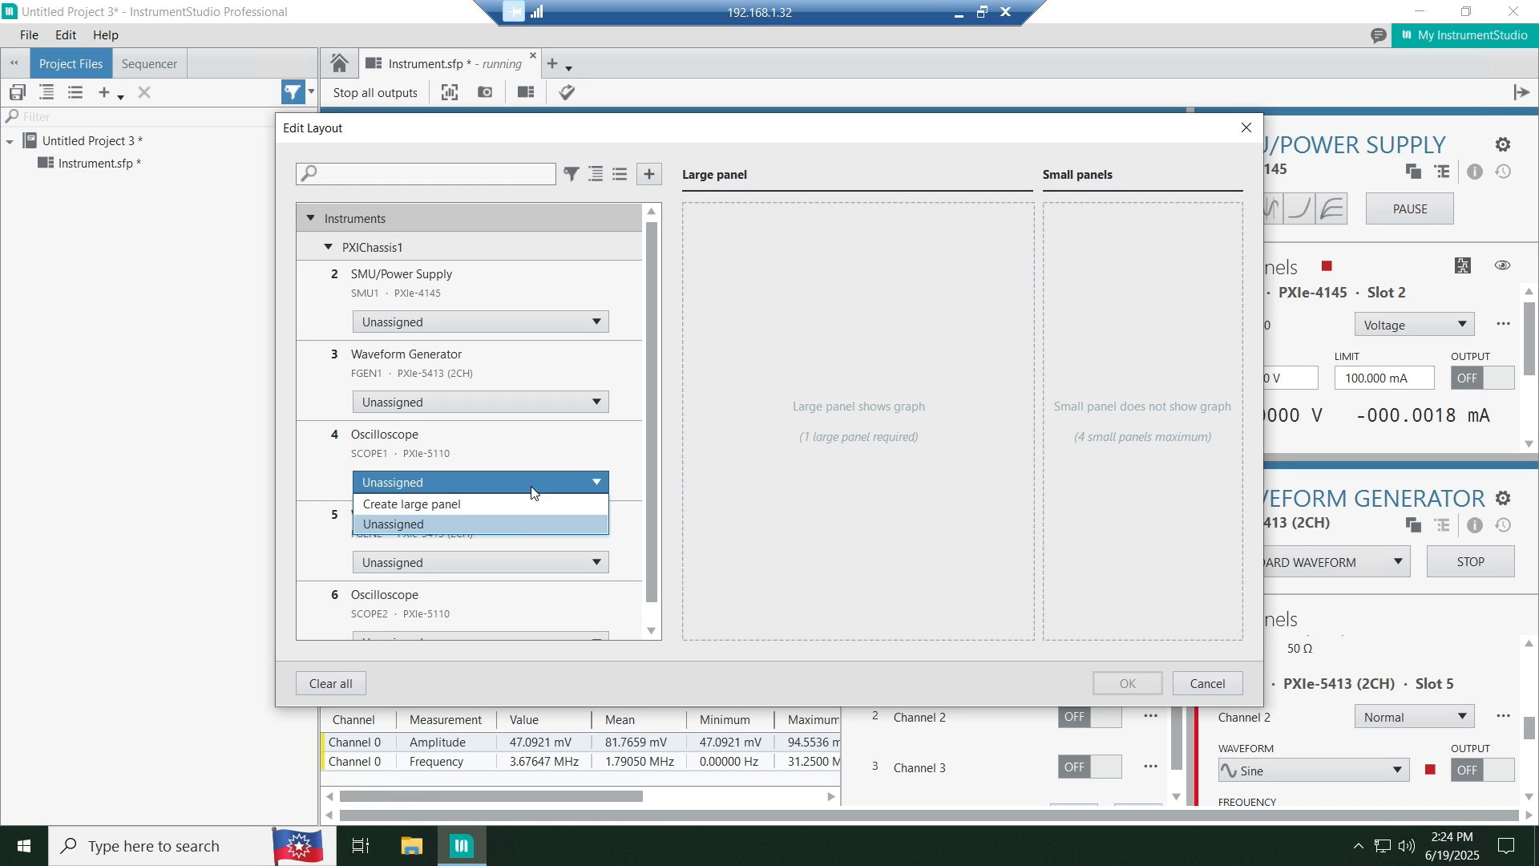
{"action": "left_click", "coordinate": [522, 505]}
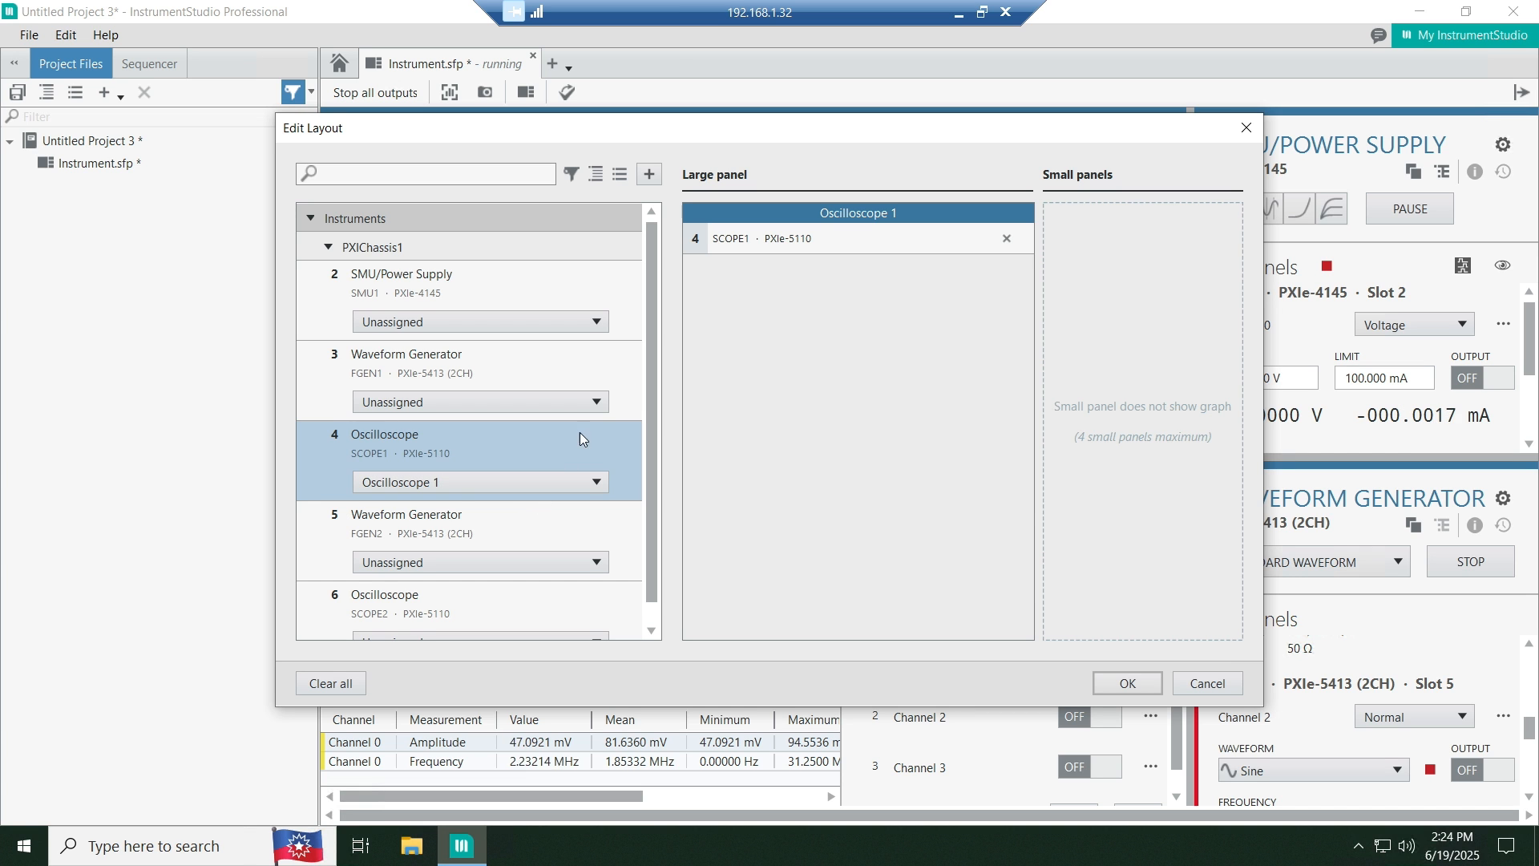
{"action": "left_click", "coordinate": [567, 402]}
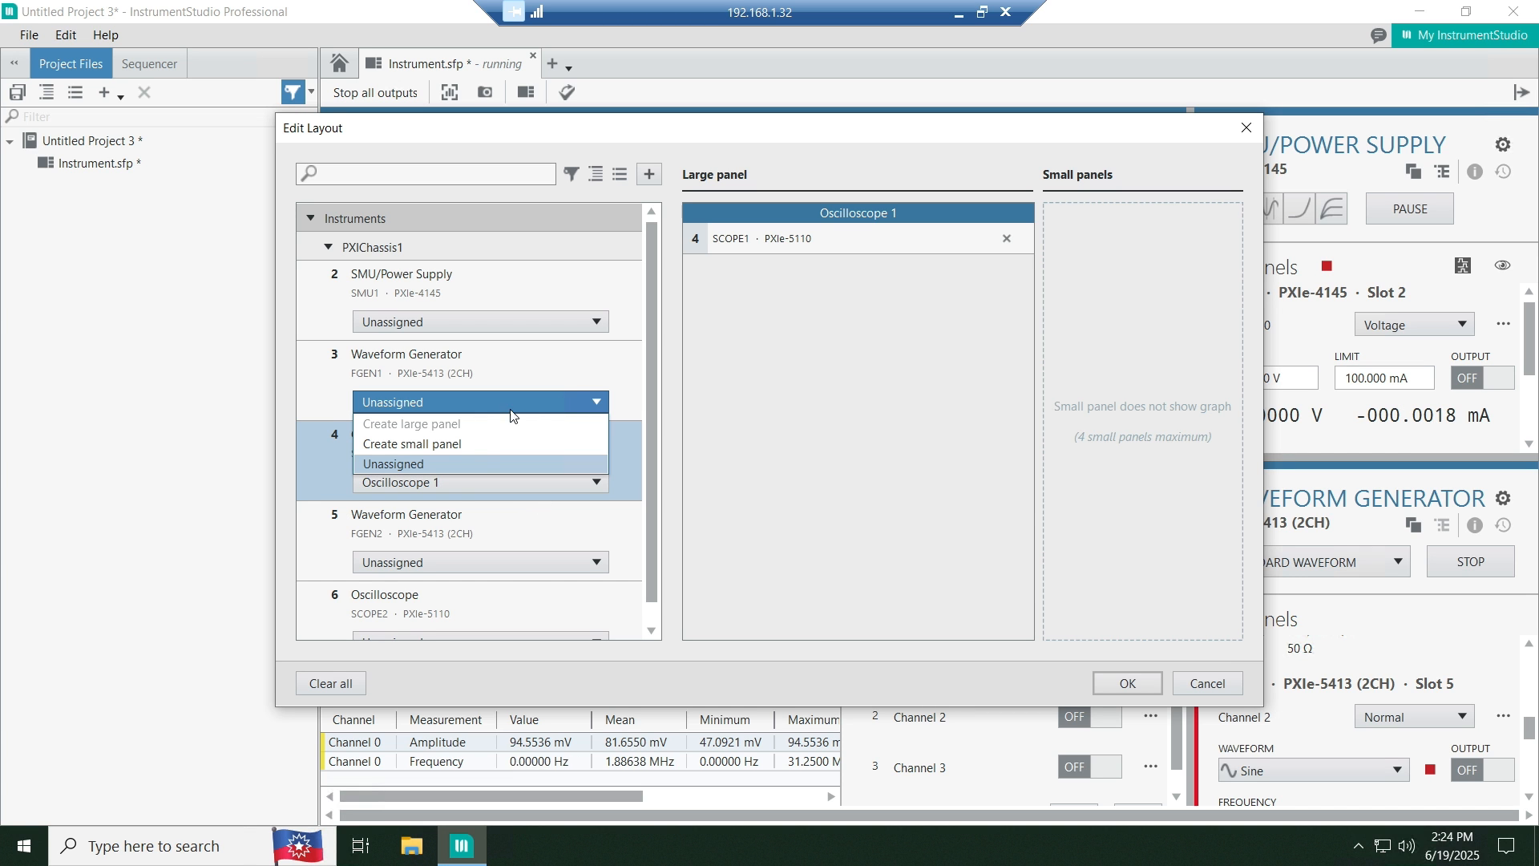
{"action": "left_click", "coordinate": [477, 445]}
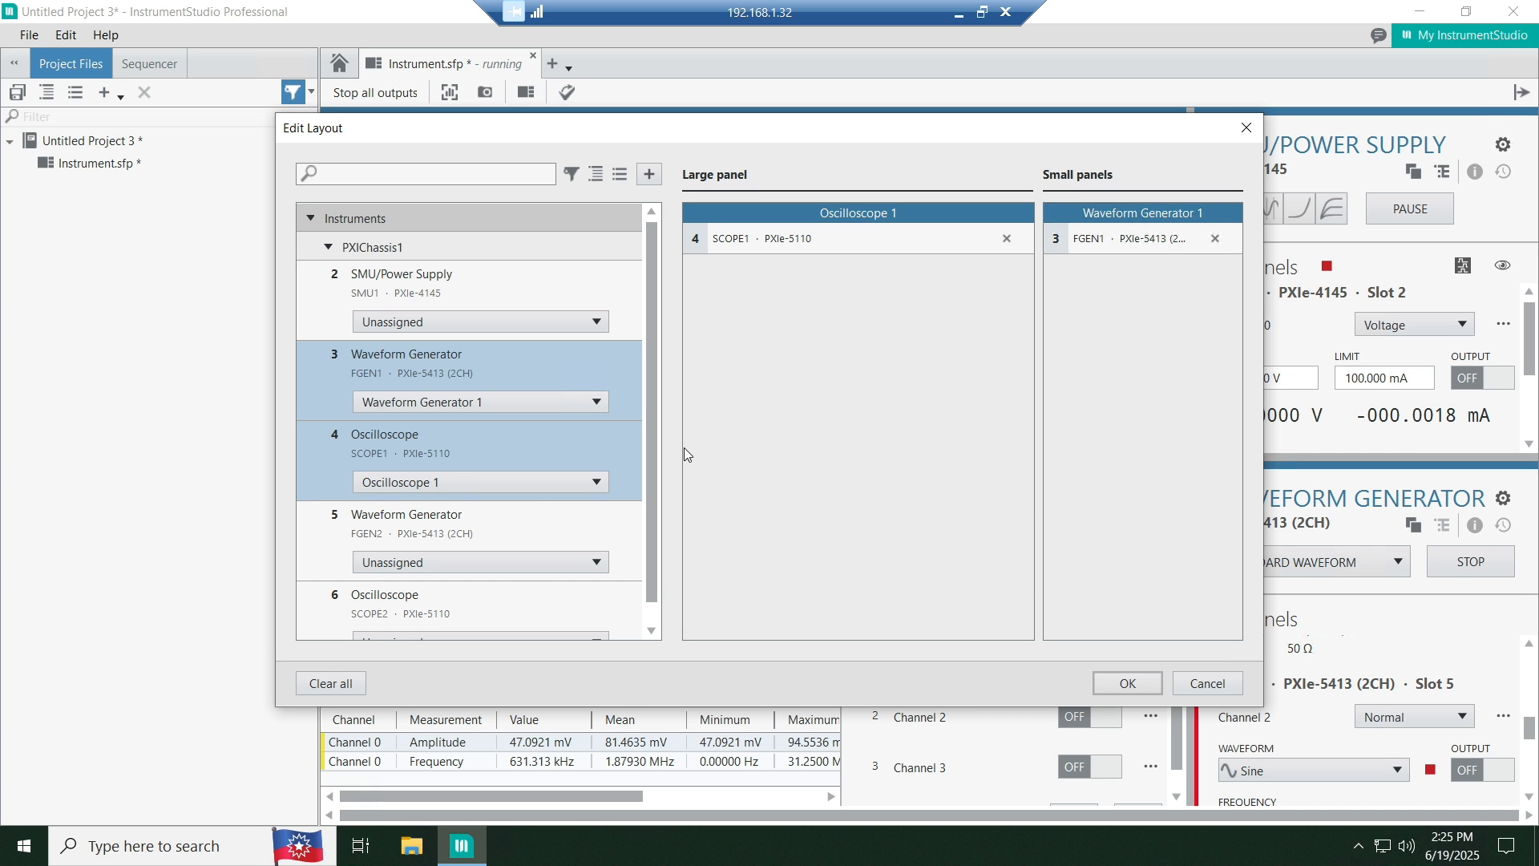
{"action": "left_click", "coordinate": [1128, 683]}
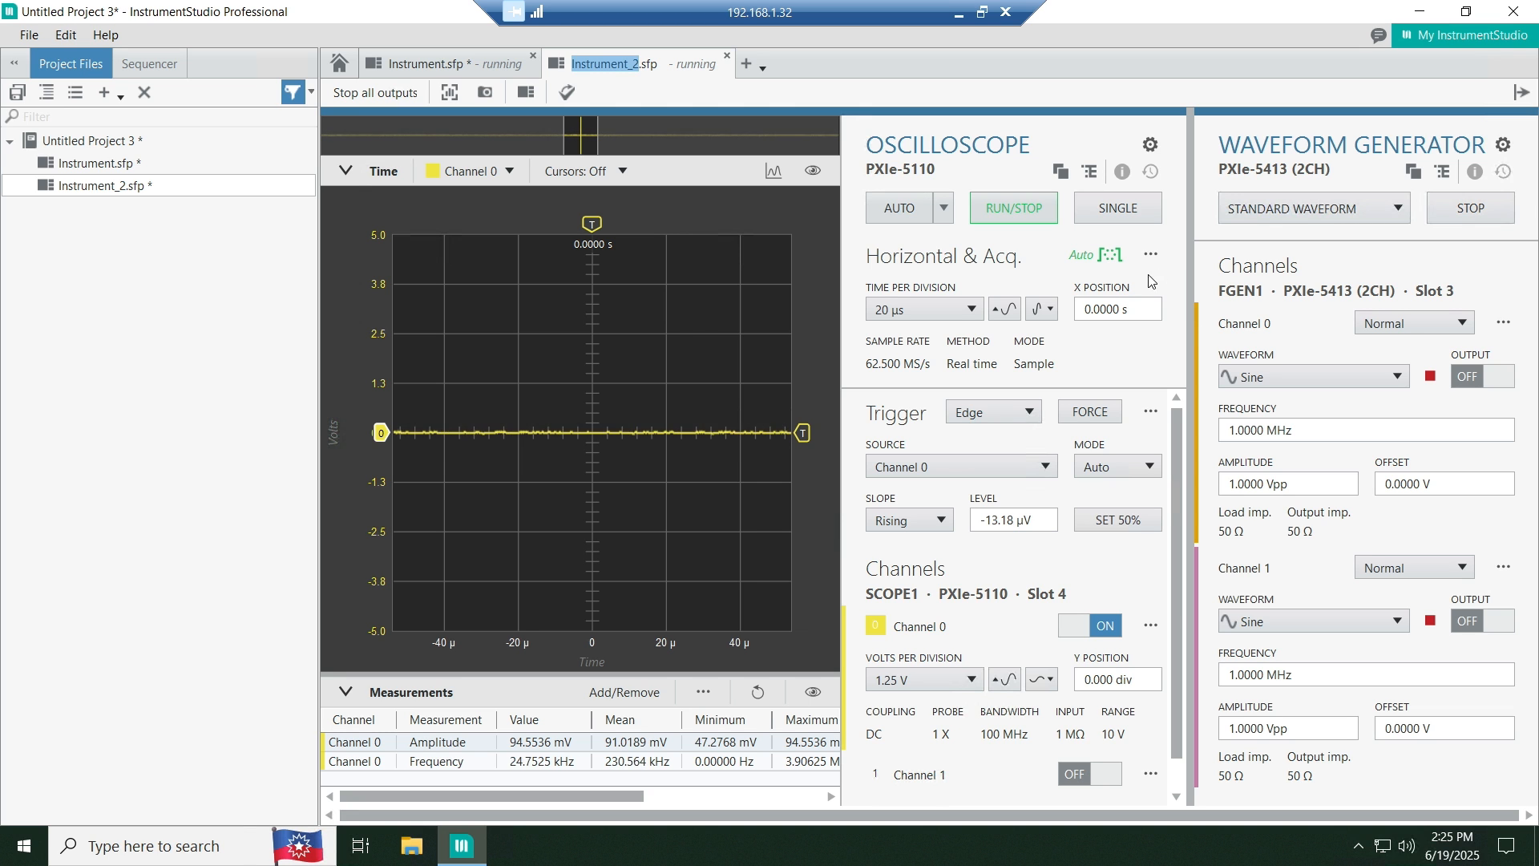
Step: Examine the layout editor and the waveform generator panel's options for adding, removing and deleting devices or panels
{"action": "left_click", "coordinate": [526, 94]}
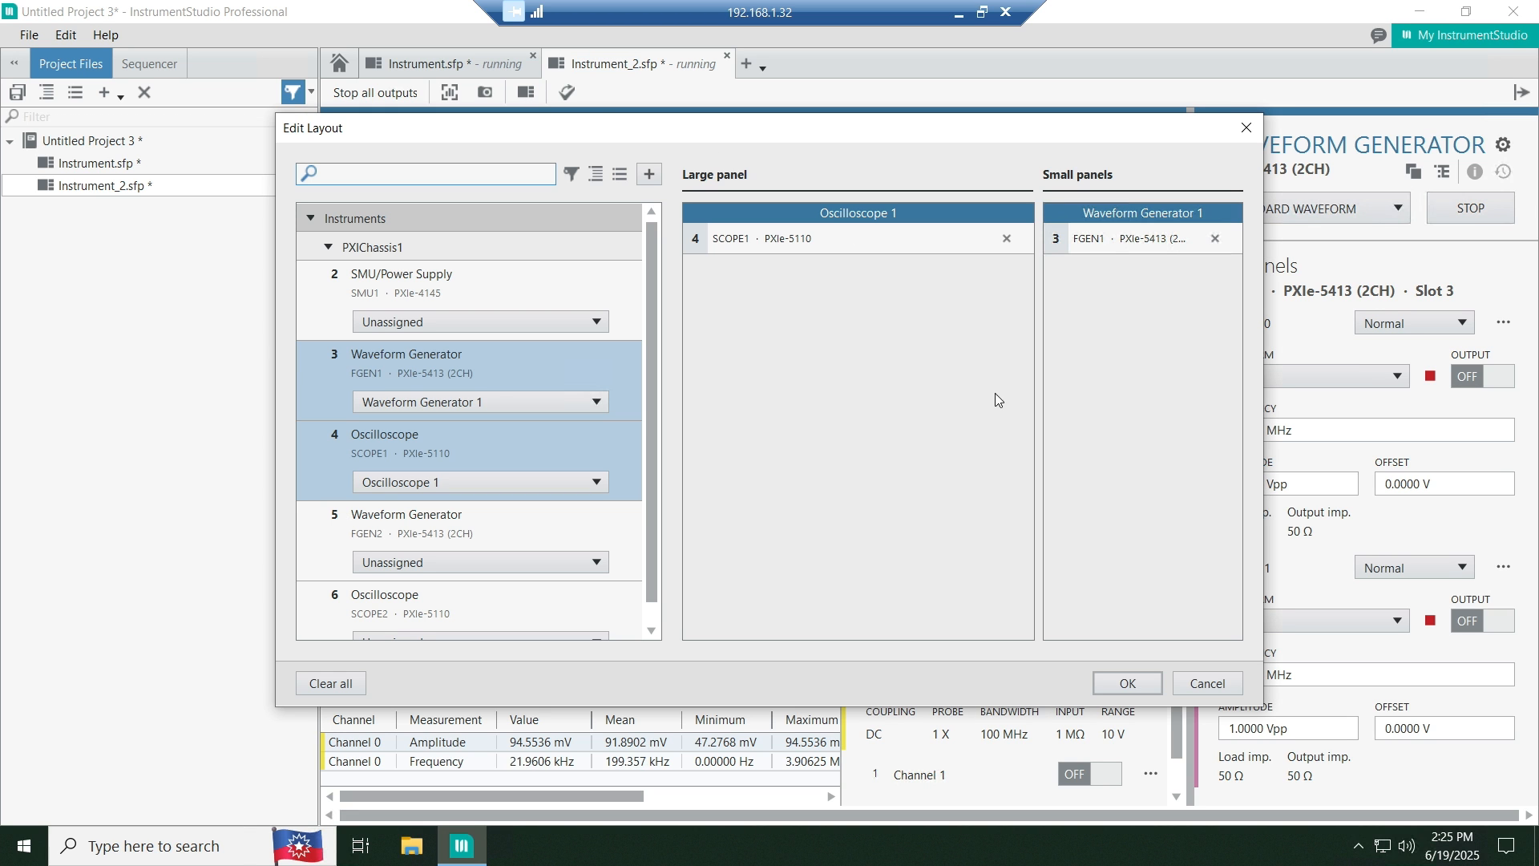
{"action": "left_click", "coordinate": [1245, 128]}
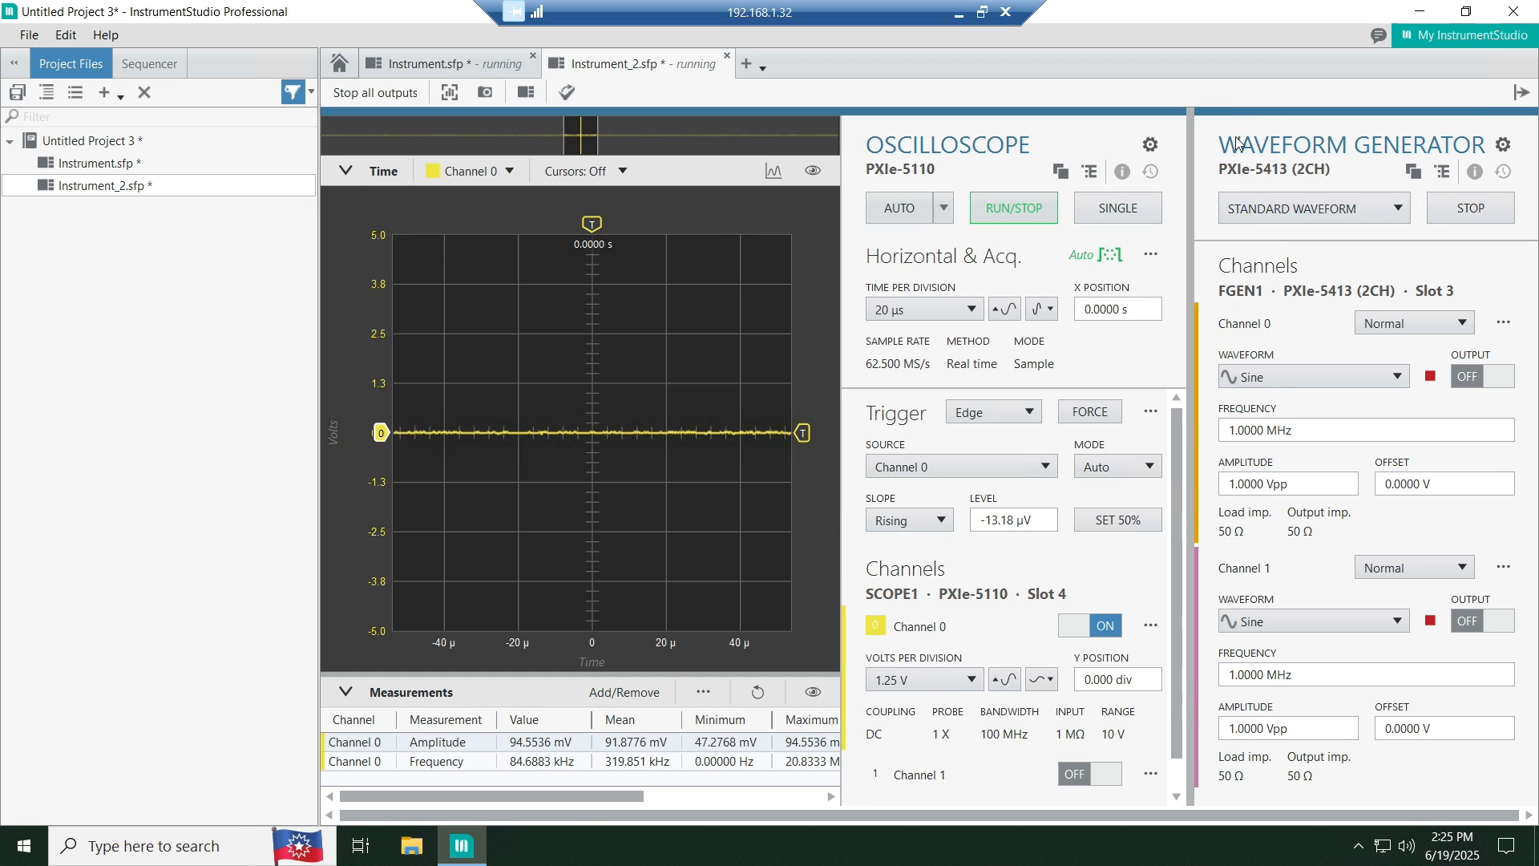
{"action": "left_click", "coordinate": [1502, 145]}
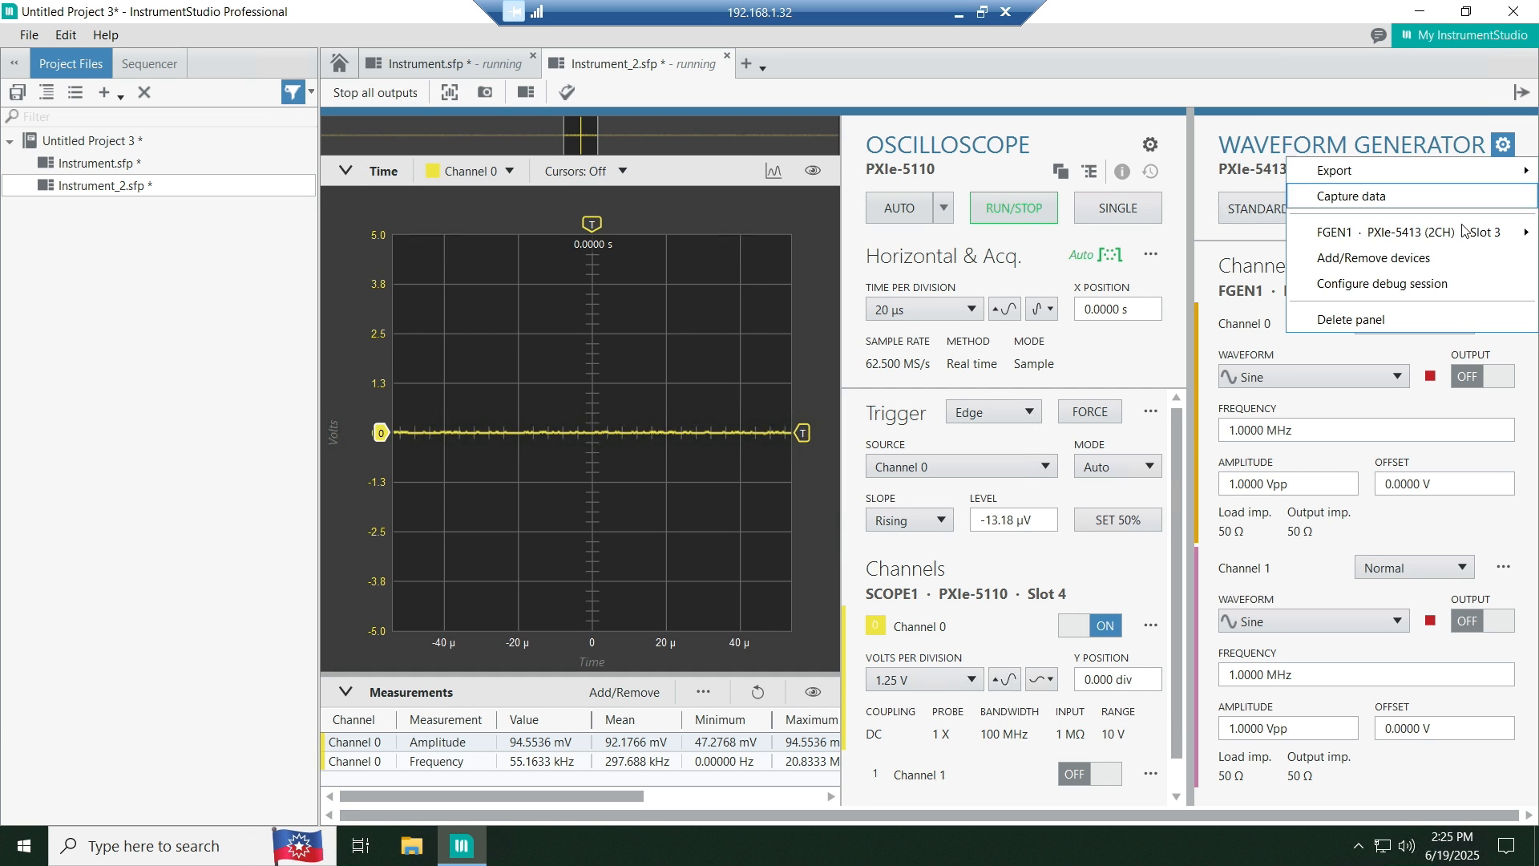
{"action": "left_click", "coordinate": [1414, 258]}
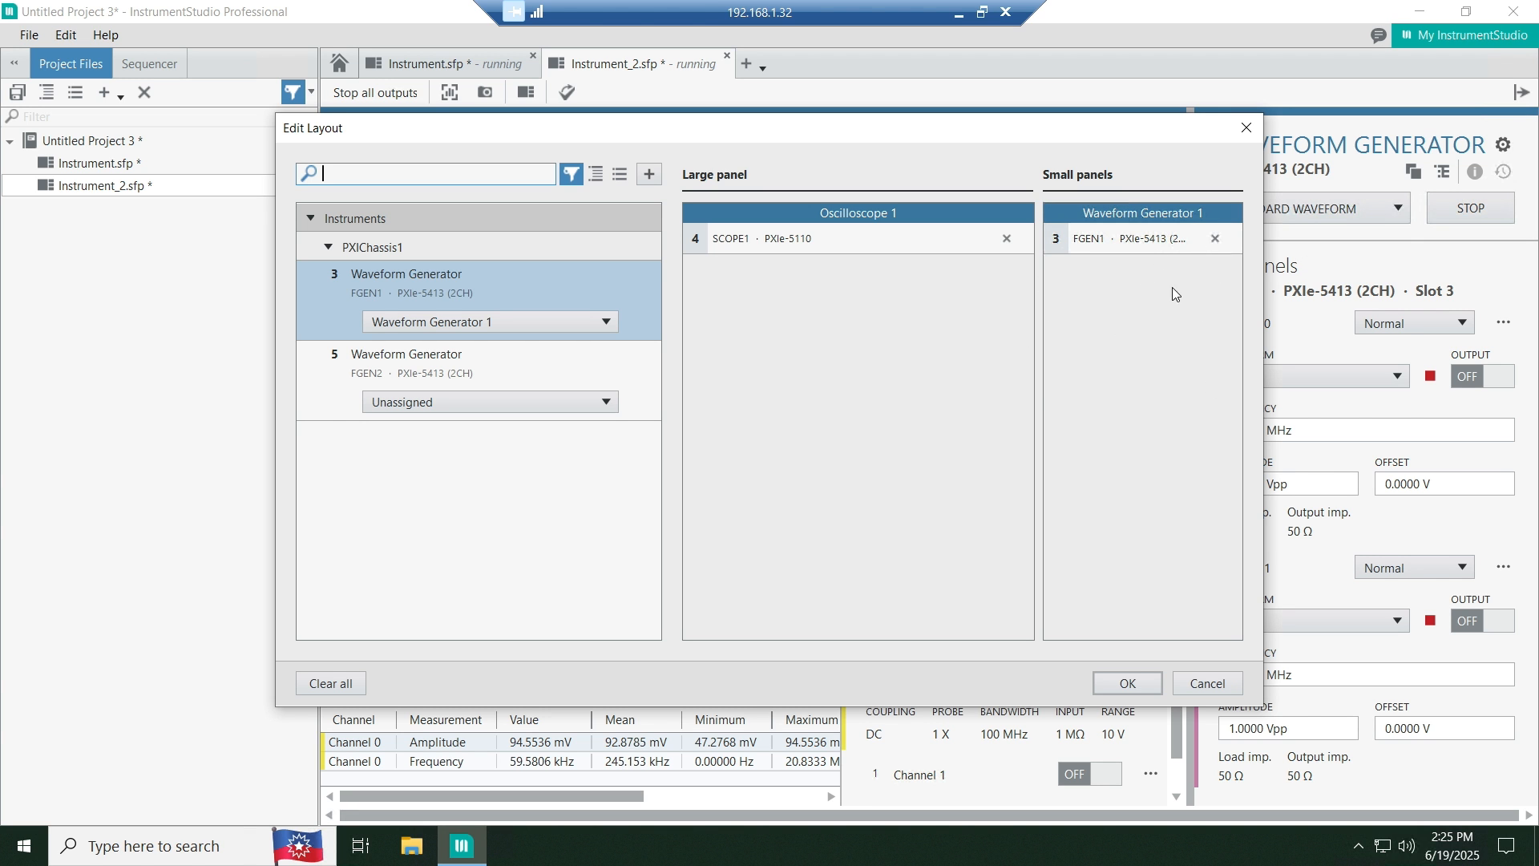
{"action": "left_click", "coordinate": [1245, 127]}
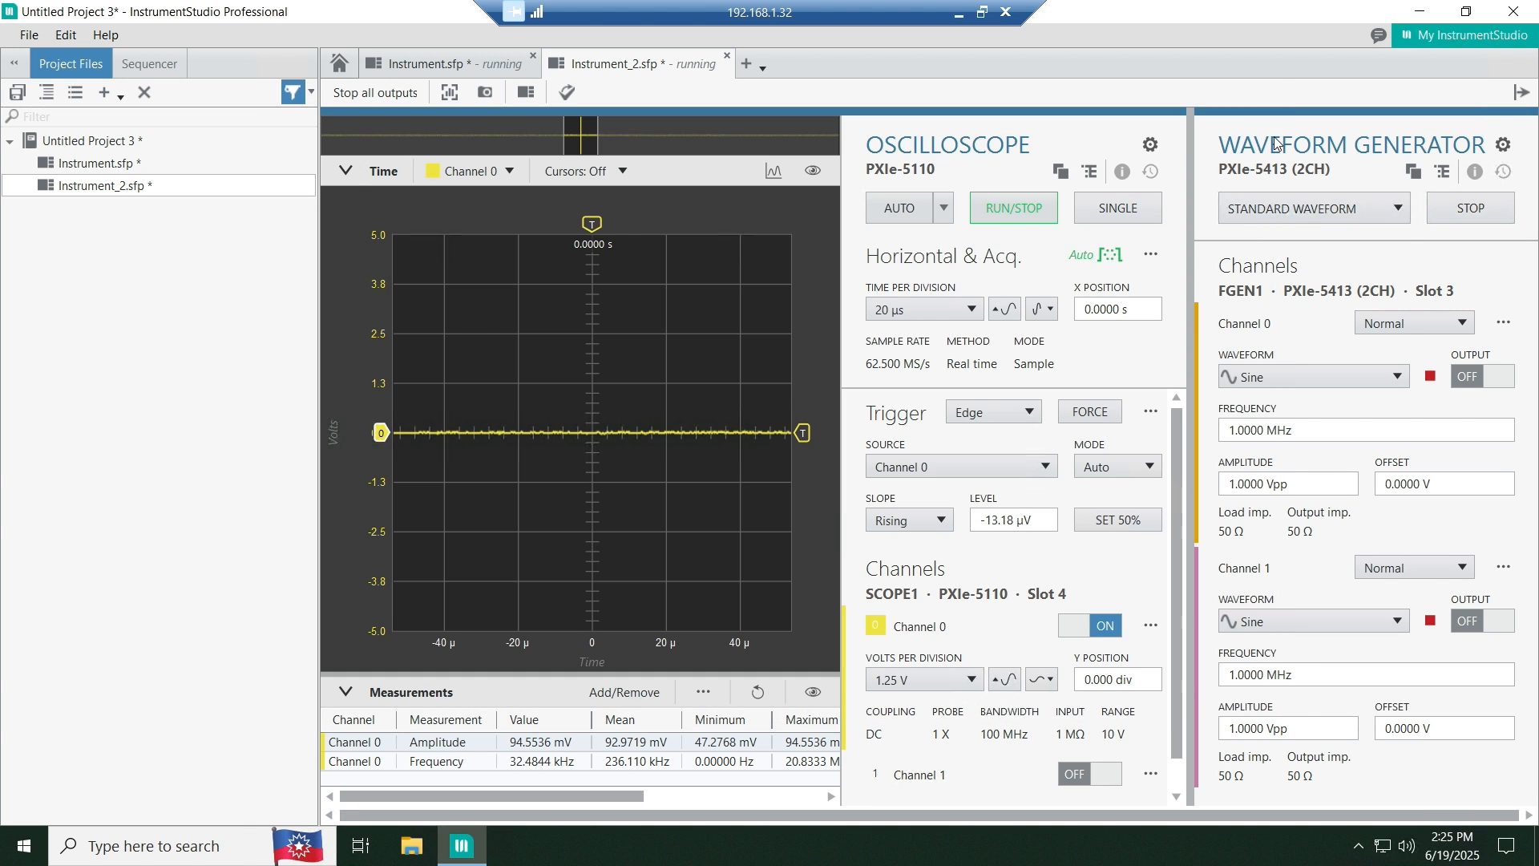
{"action": "left_click", "coordinate": [1502, 145]}
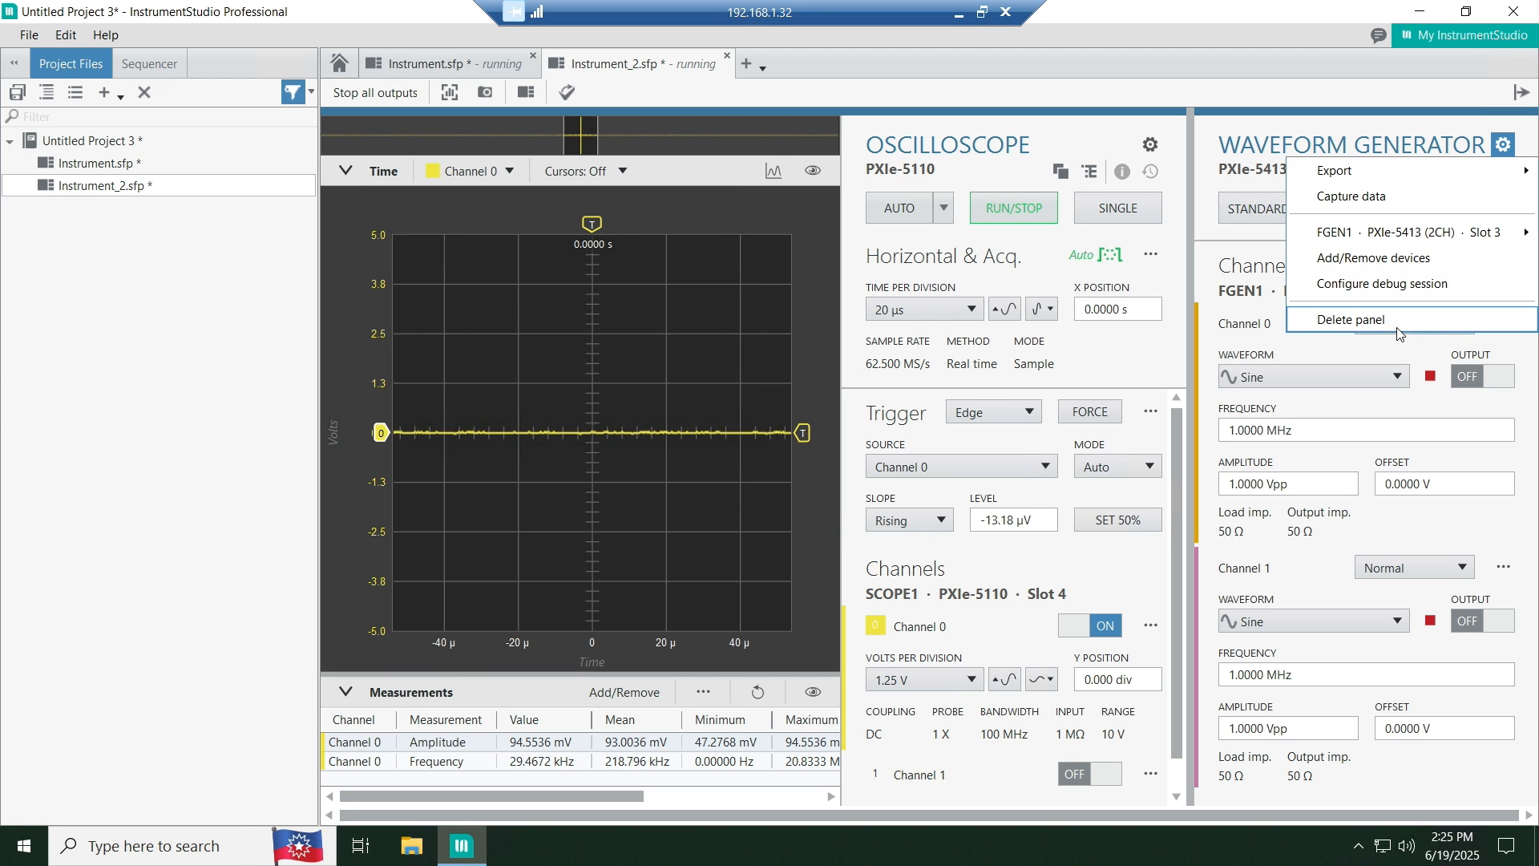
{"action": "left_click", "coordinate": [1248, 166]}
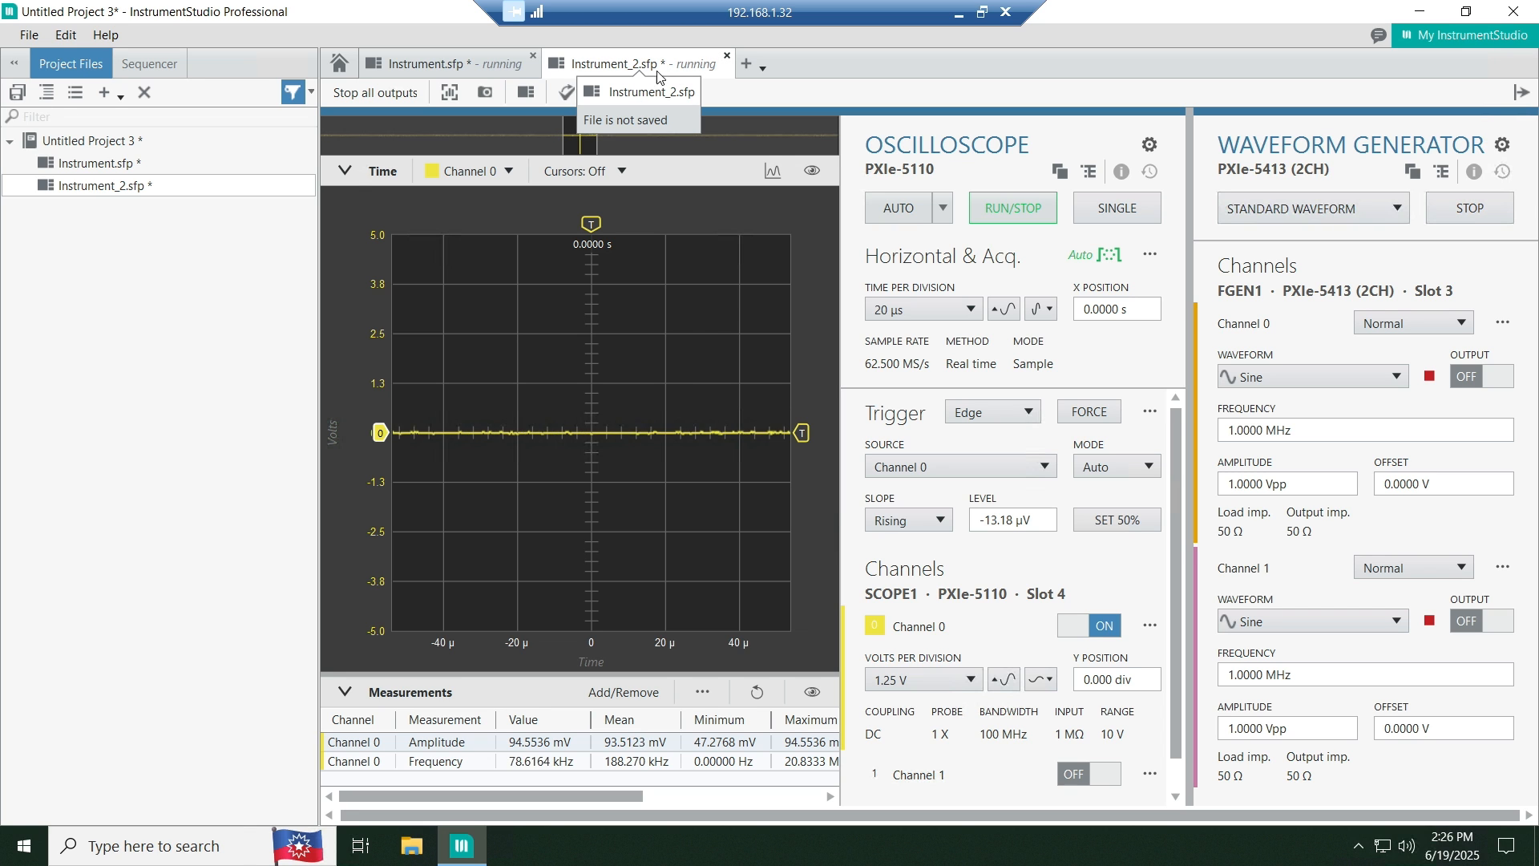
Step: Rename the new oscilloscope and waveform generator layout file as Test1
{"action": "double_click", "coordinate": [633, 65]}
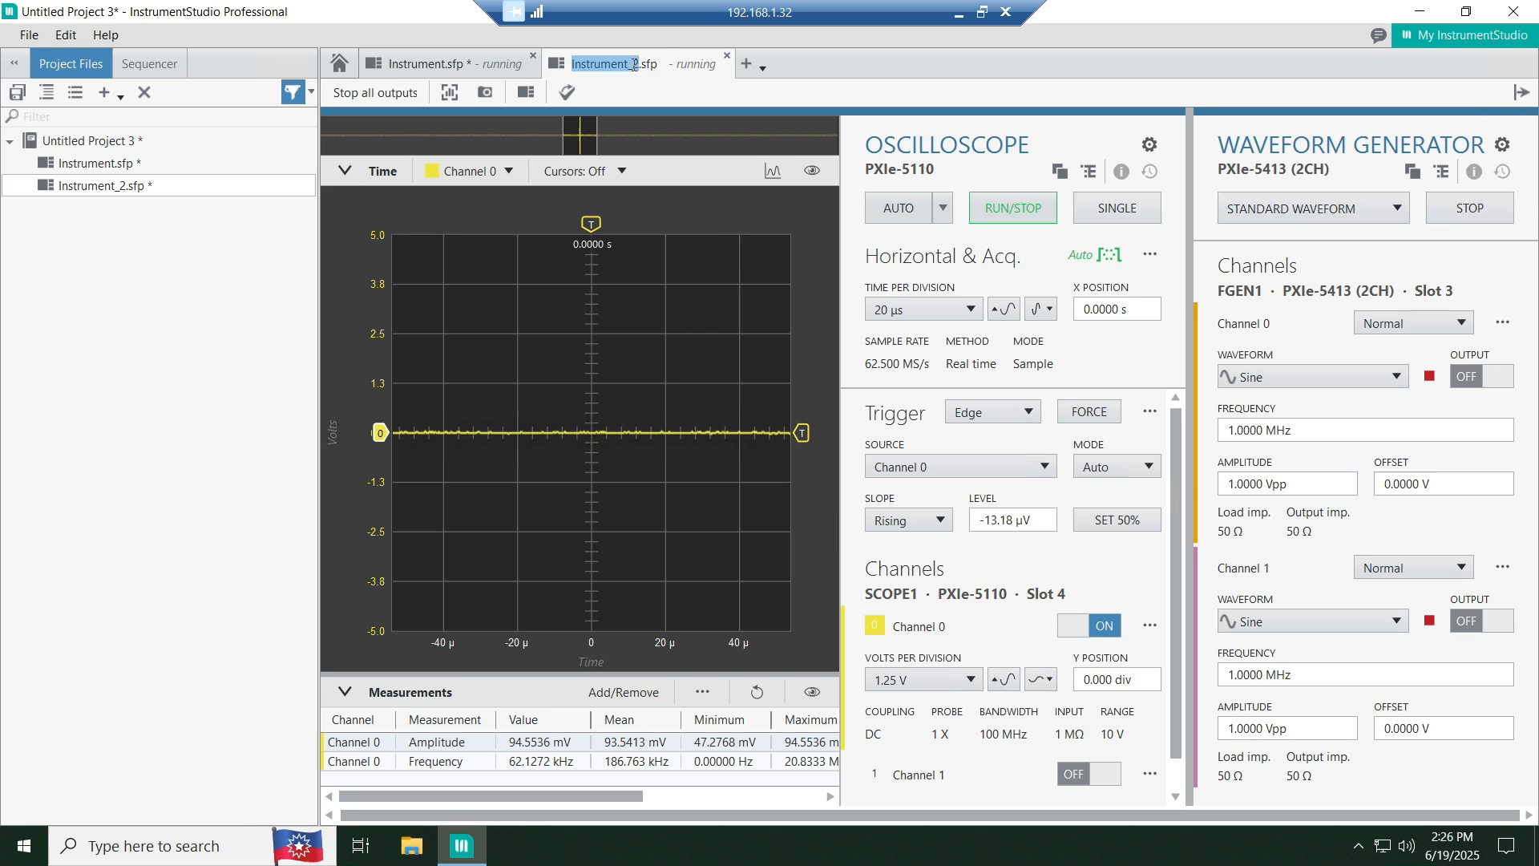
{"action": "type", "text": "Te"}
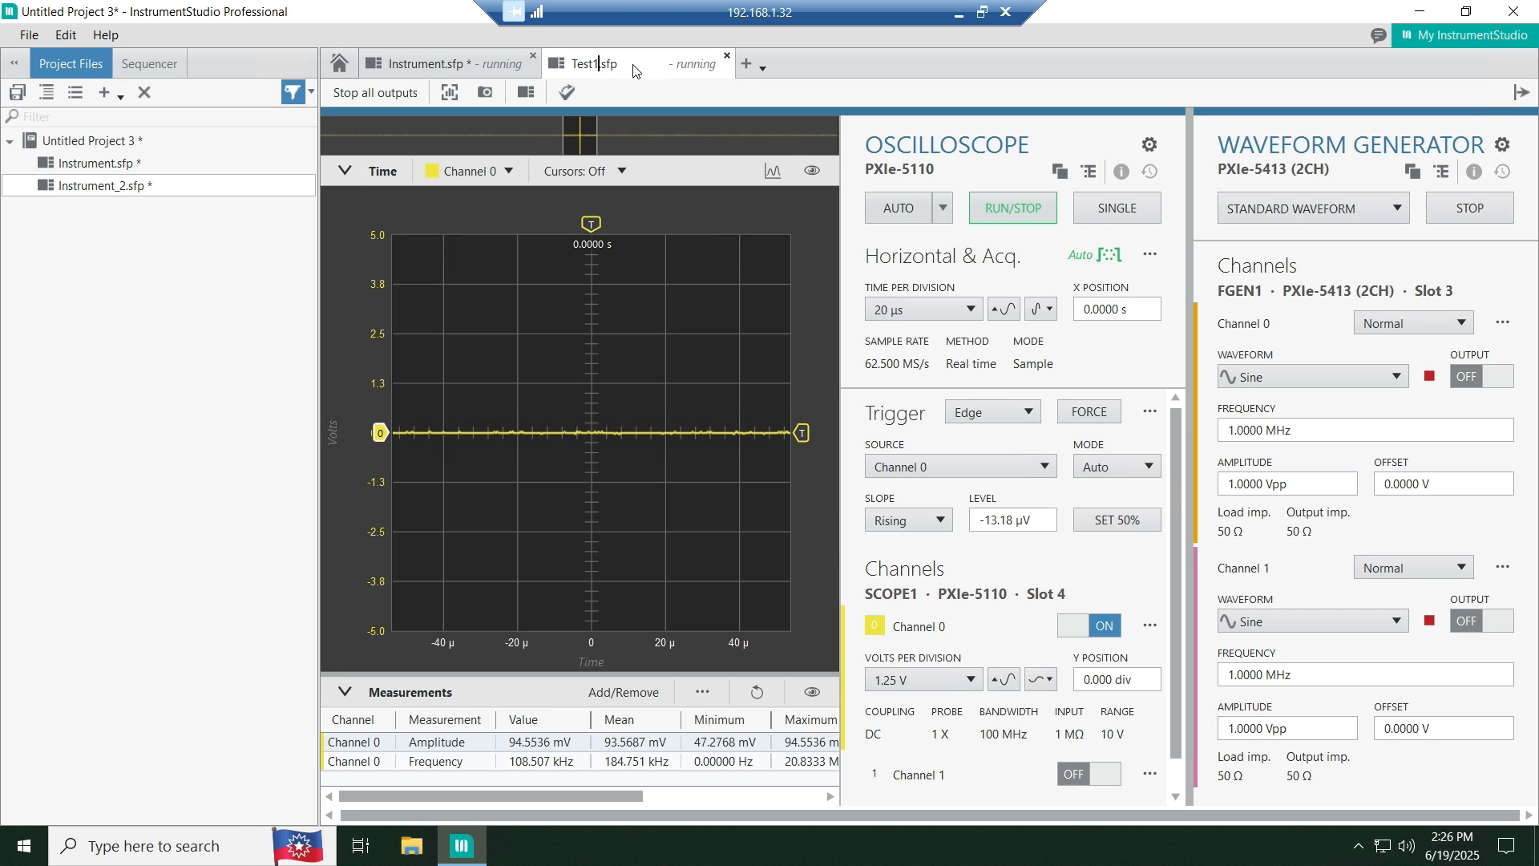
{"action": "type", "text": "st1"}
{"action": "key", "text": "Return"}
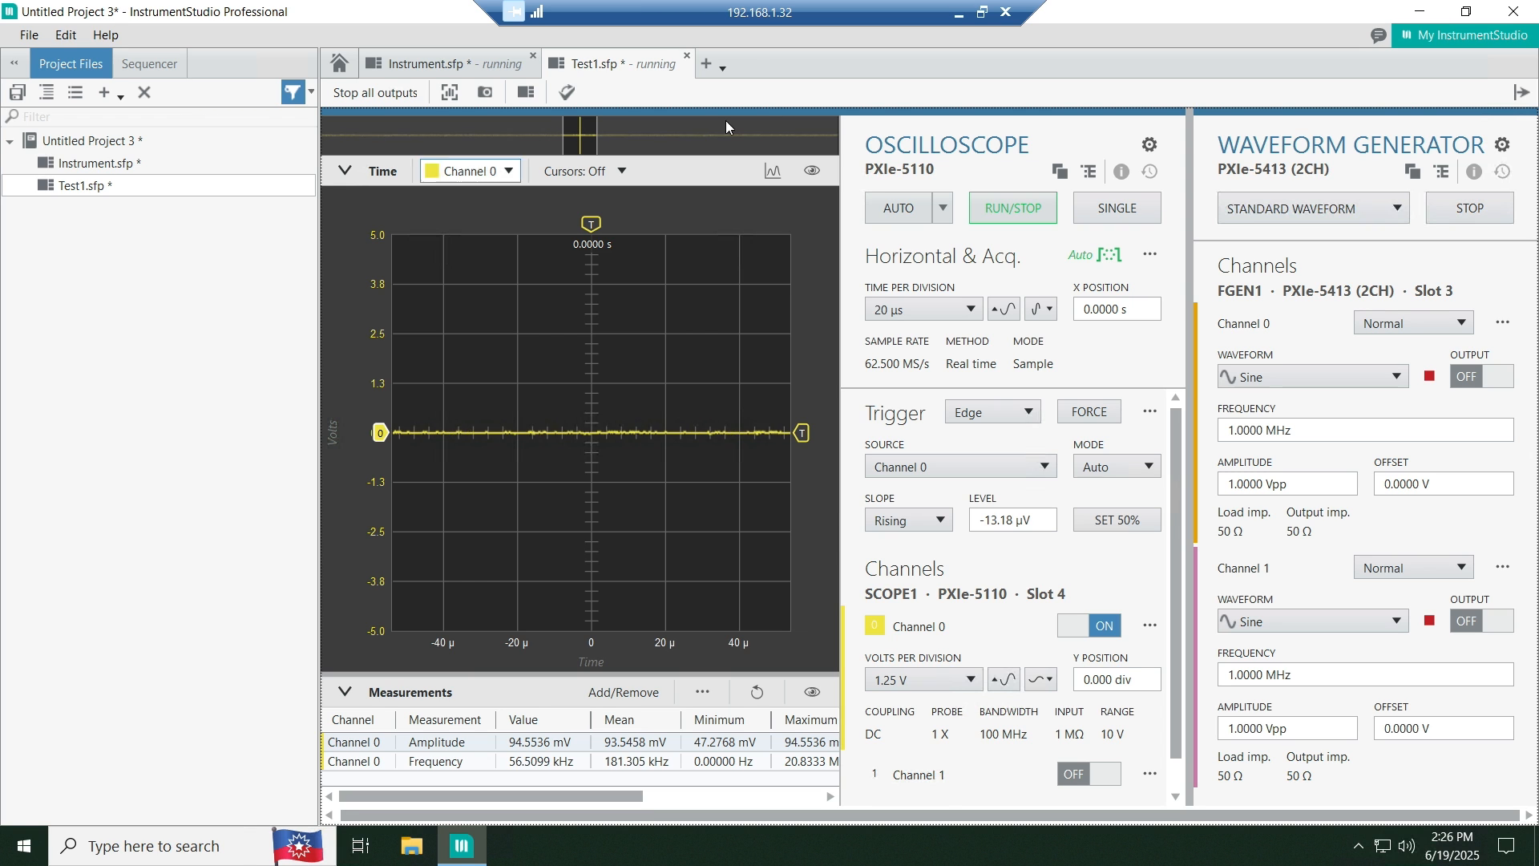
Step: Add an SMU/Power Supply document to the project and detach it into its own window, positioned so that it is fully in view
{"action": "left_click", "coordinate": [712, 71]}
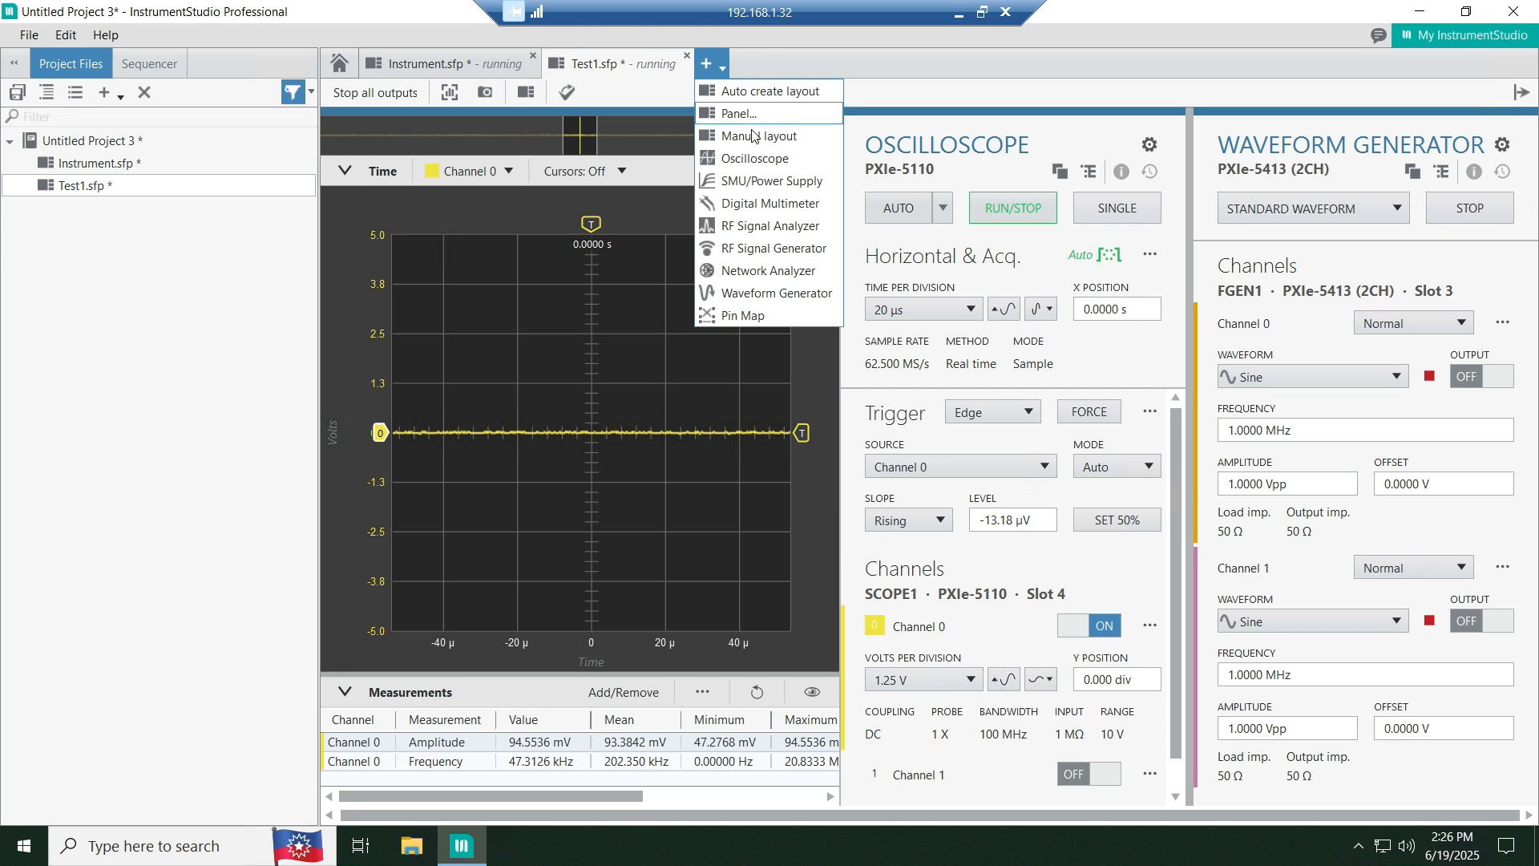
{"action": "left_click", "coordinate": [799, 188]}
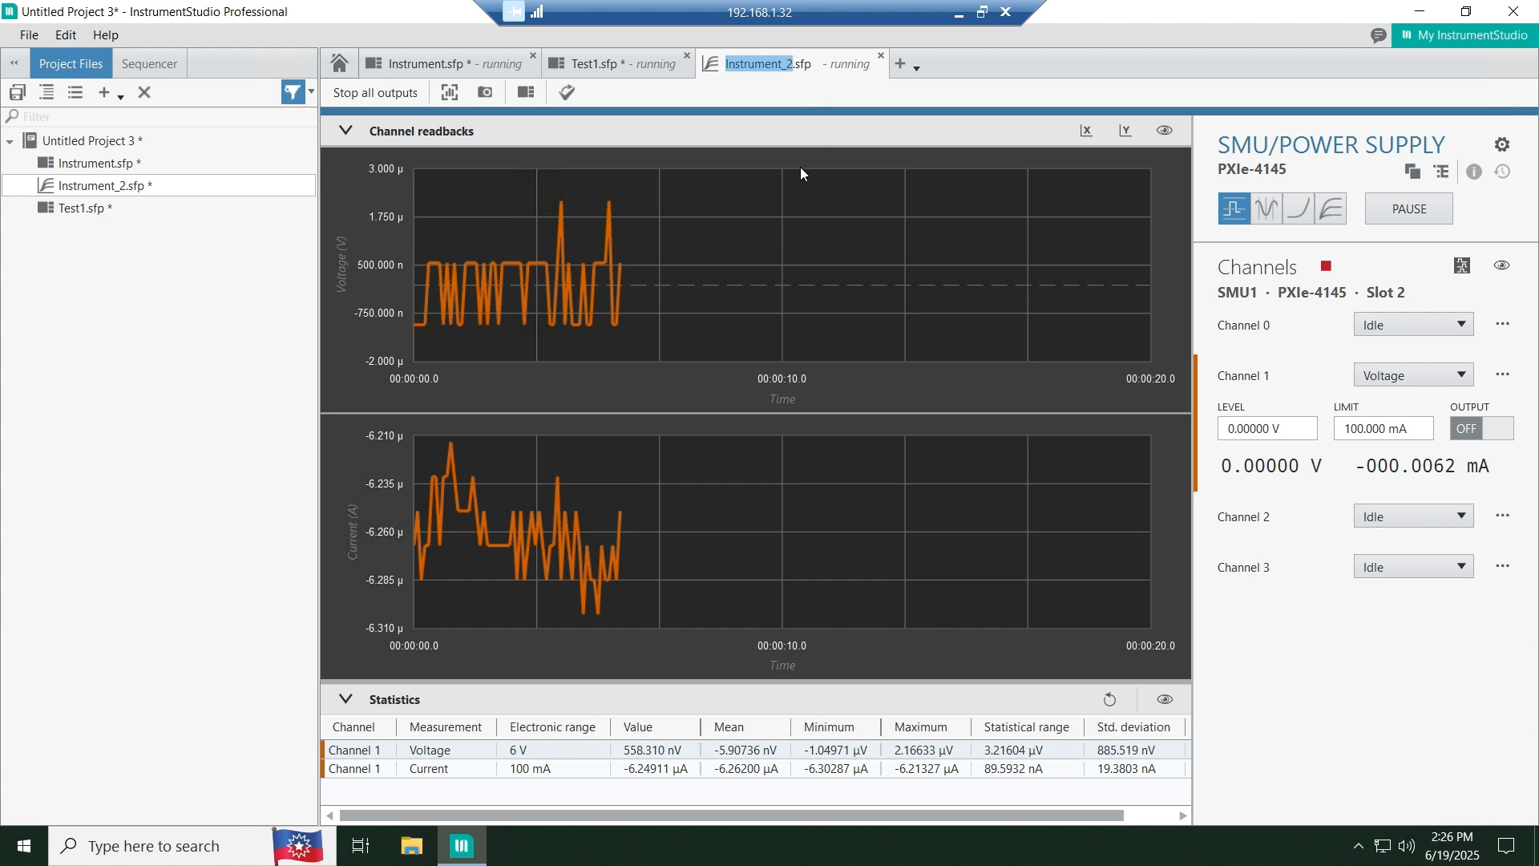
{"action": "left_click_drag", "start_coordinate": [821, 63], "coordinate": [269, 88]}
{"action": "left_click_drag", "start_coordinate": [538, 95], "coordinate": [433, 76]}
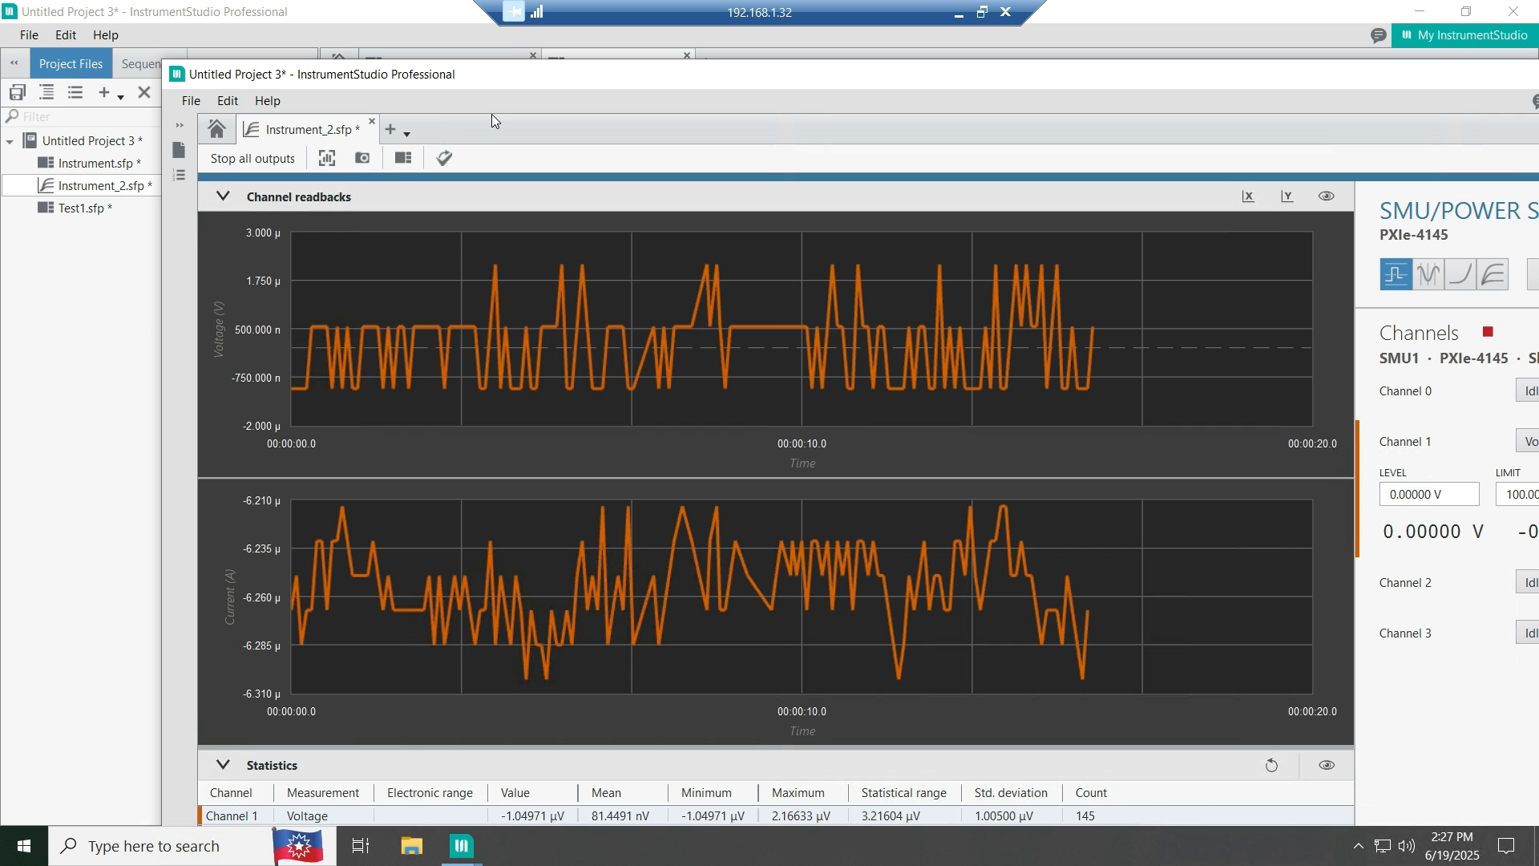
{"action": "left_click_drag", "start_coordinate": [485, 78], "coordinate": [425, 58]}
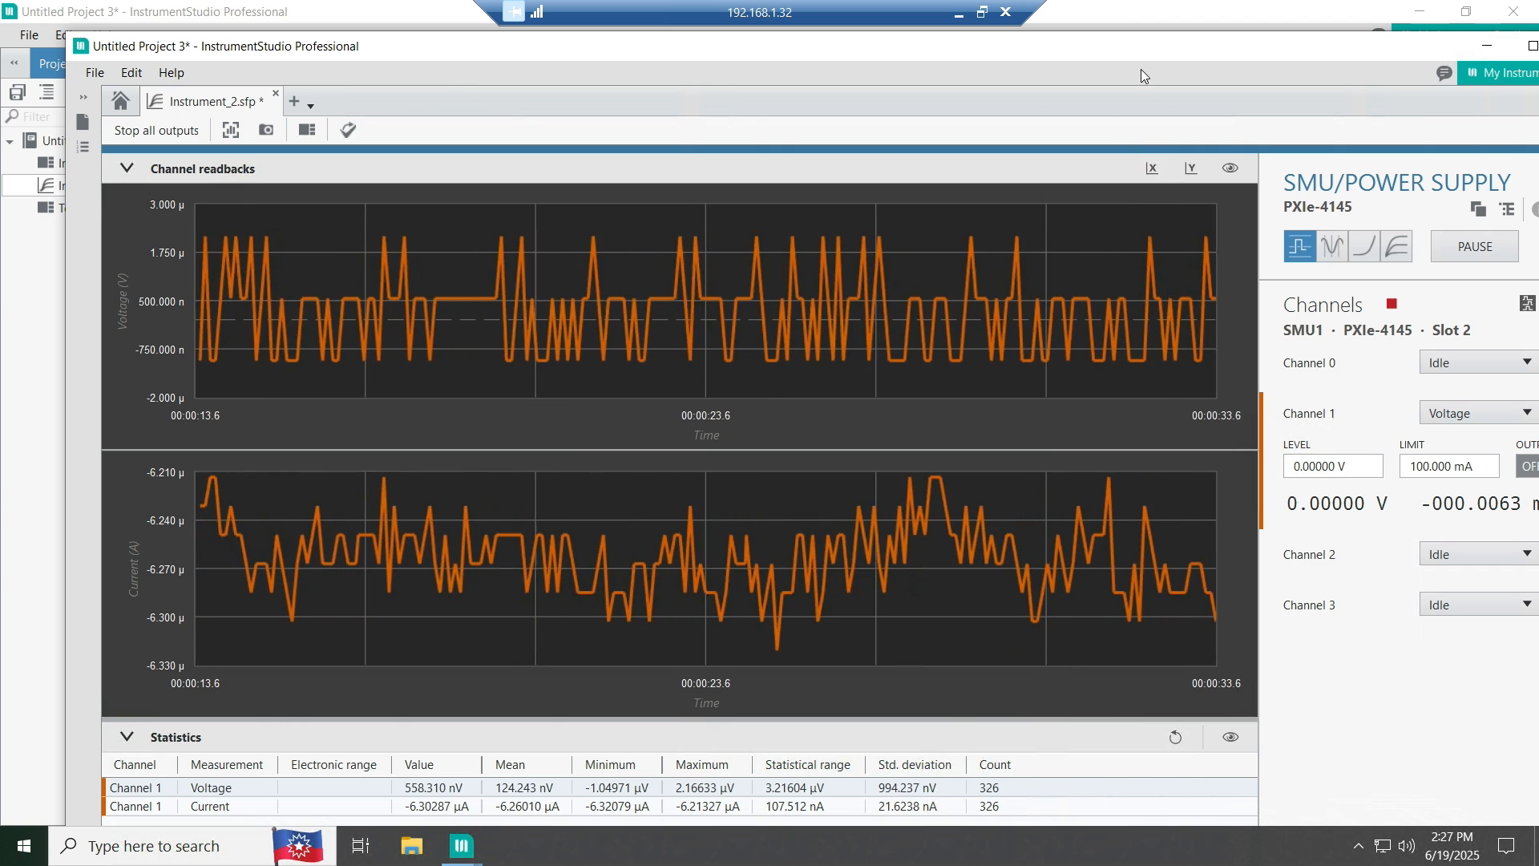
{"action": "left_click_drag", "start_coordinate": [1139, 50], "coordinate": [1074, 45]}
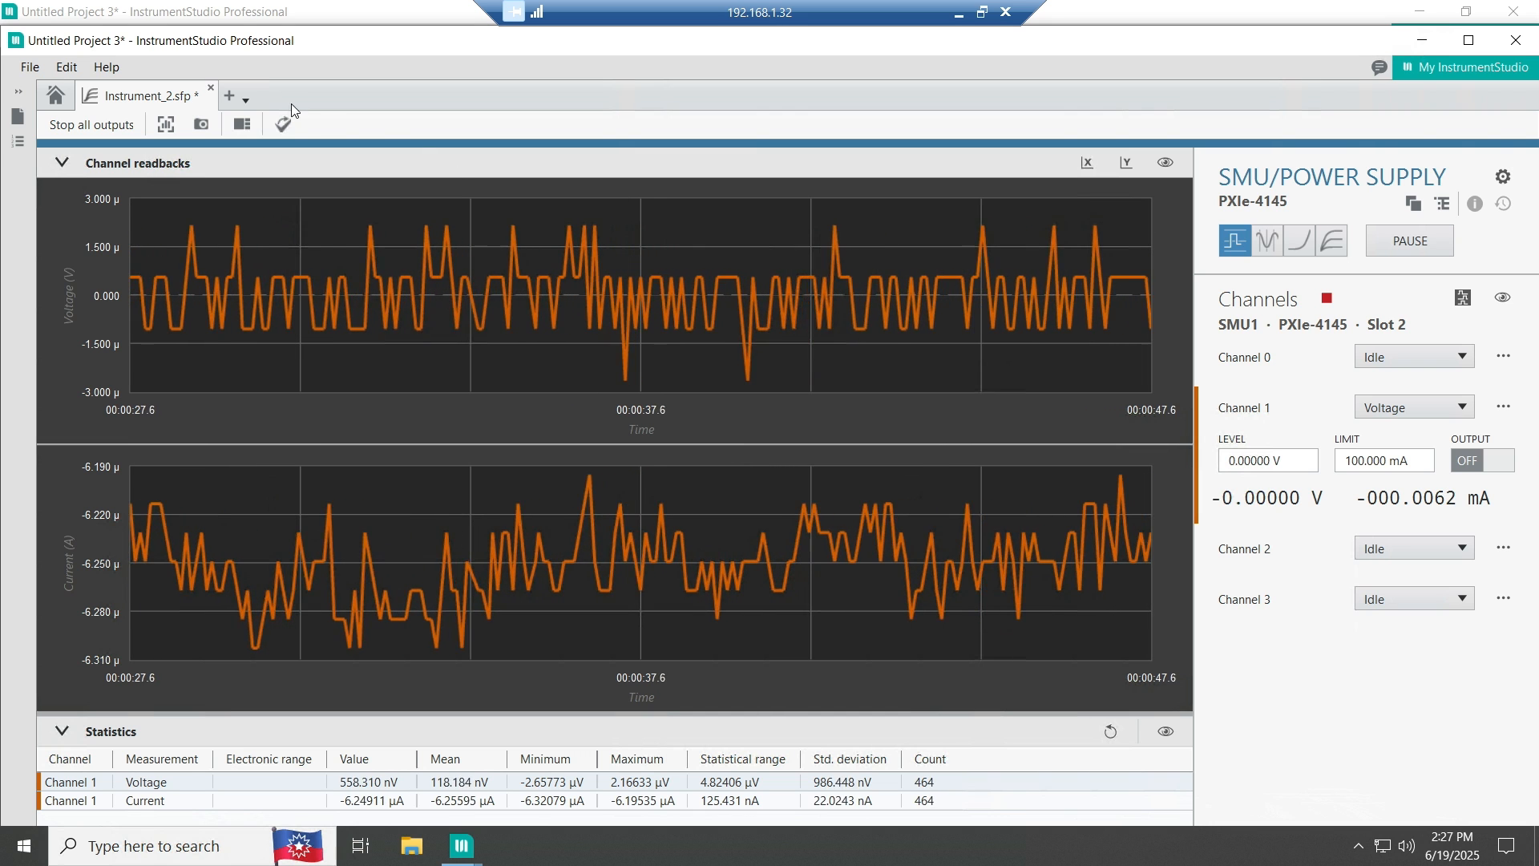
Step: Add a Waveform Generator document to the detached window, and close that window without saving its files
{"action": "left_click", "coordinate": [247, 98]}
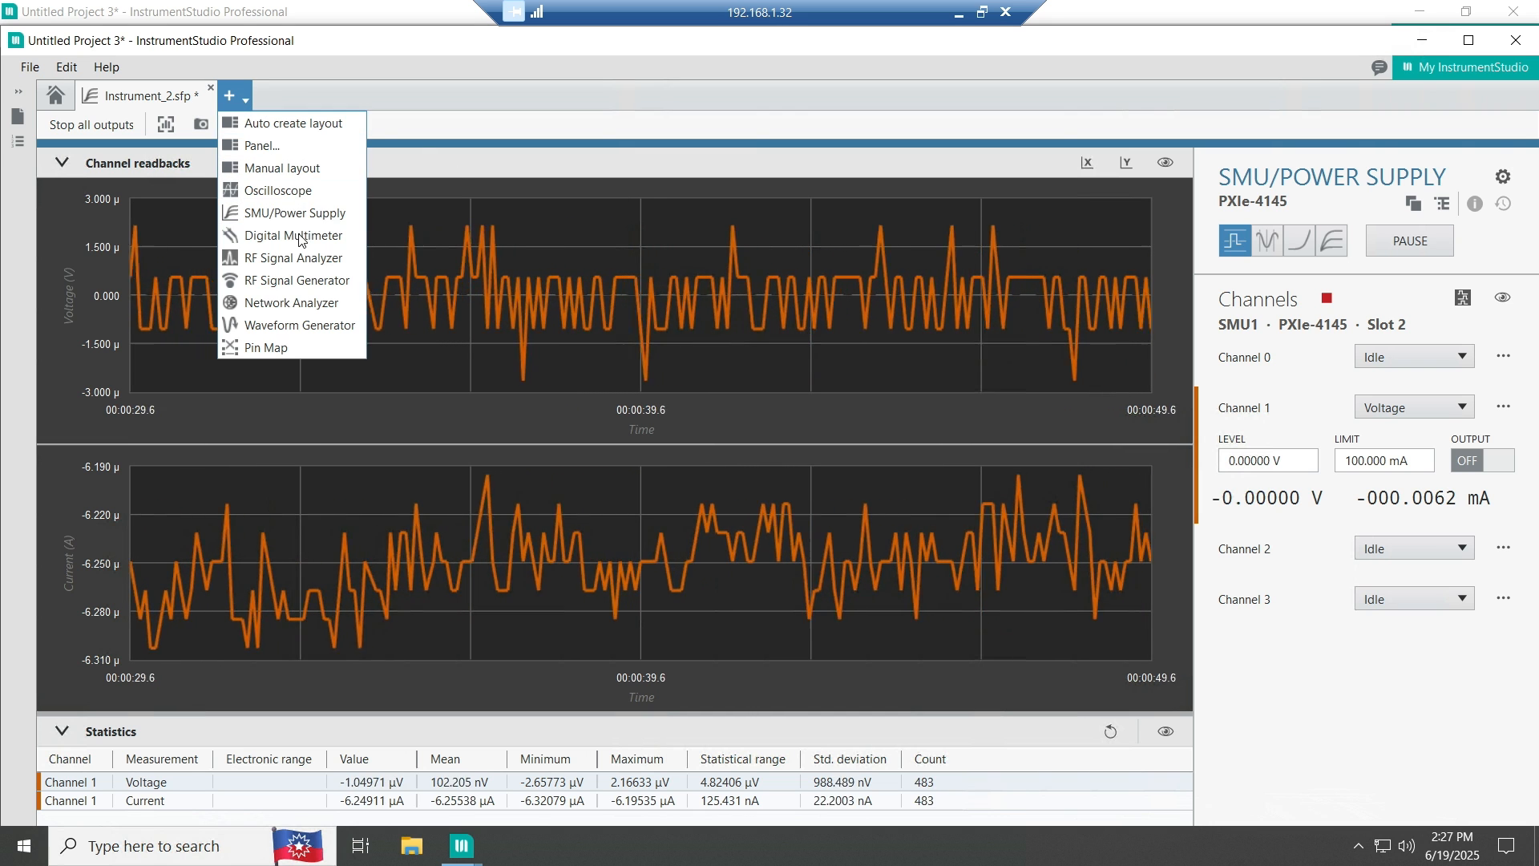
{"action": "left_click", "coordinate": [305, 323]}
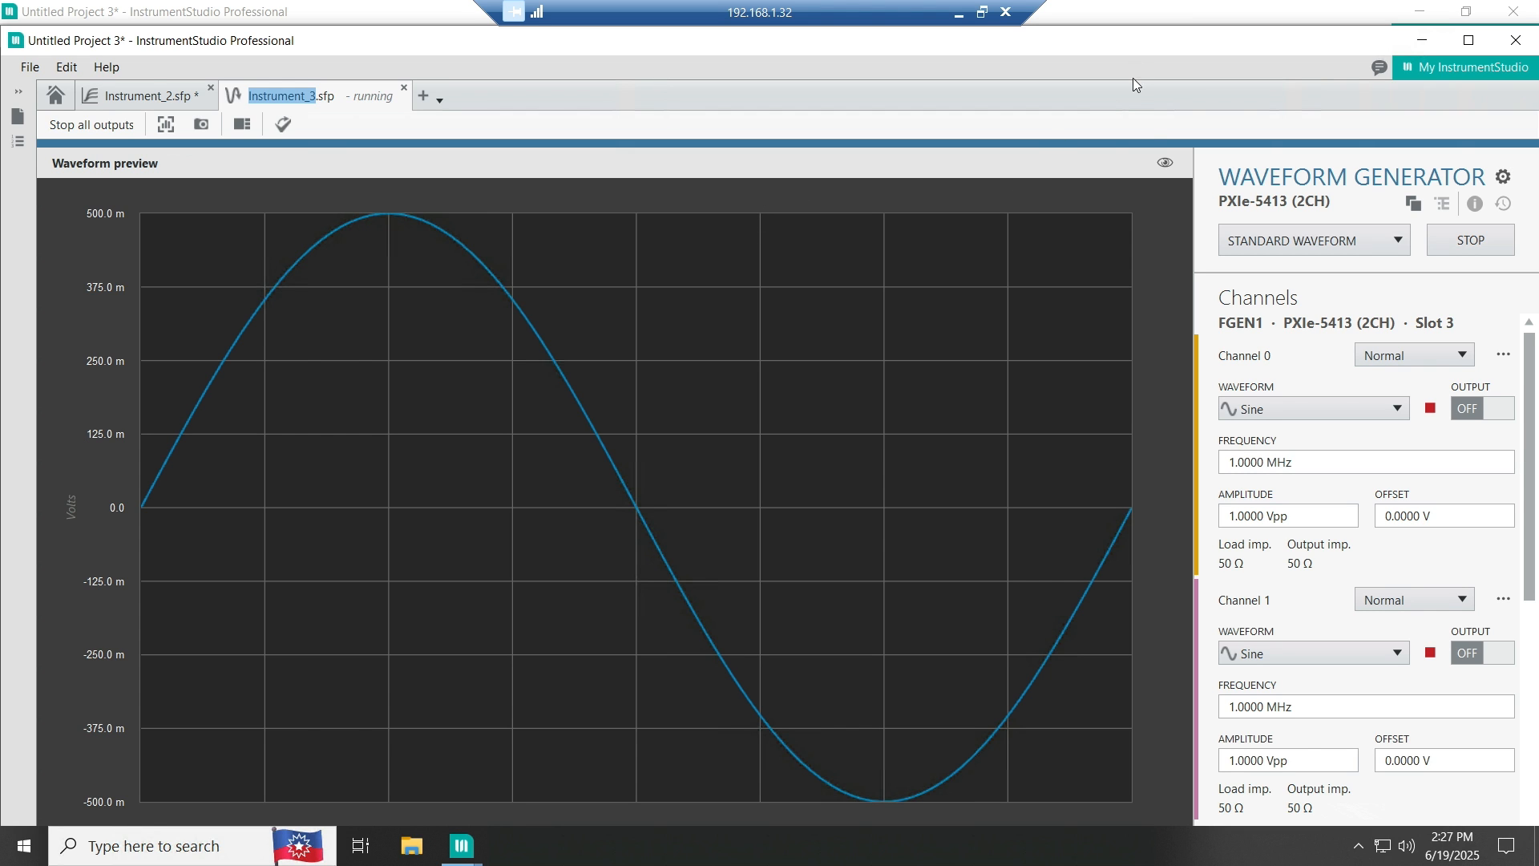
{"action": "left_click", "coordinate": [1508, 42]}
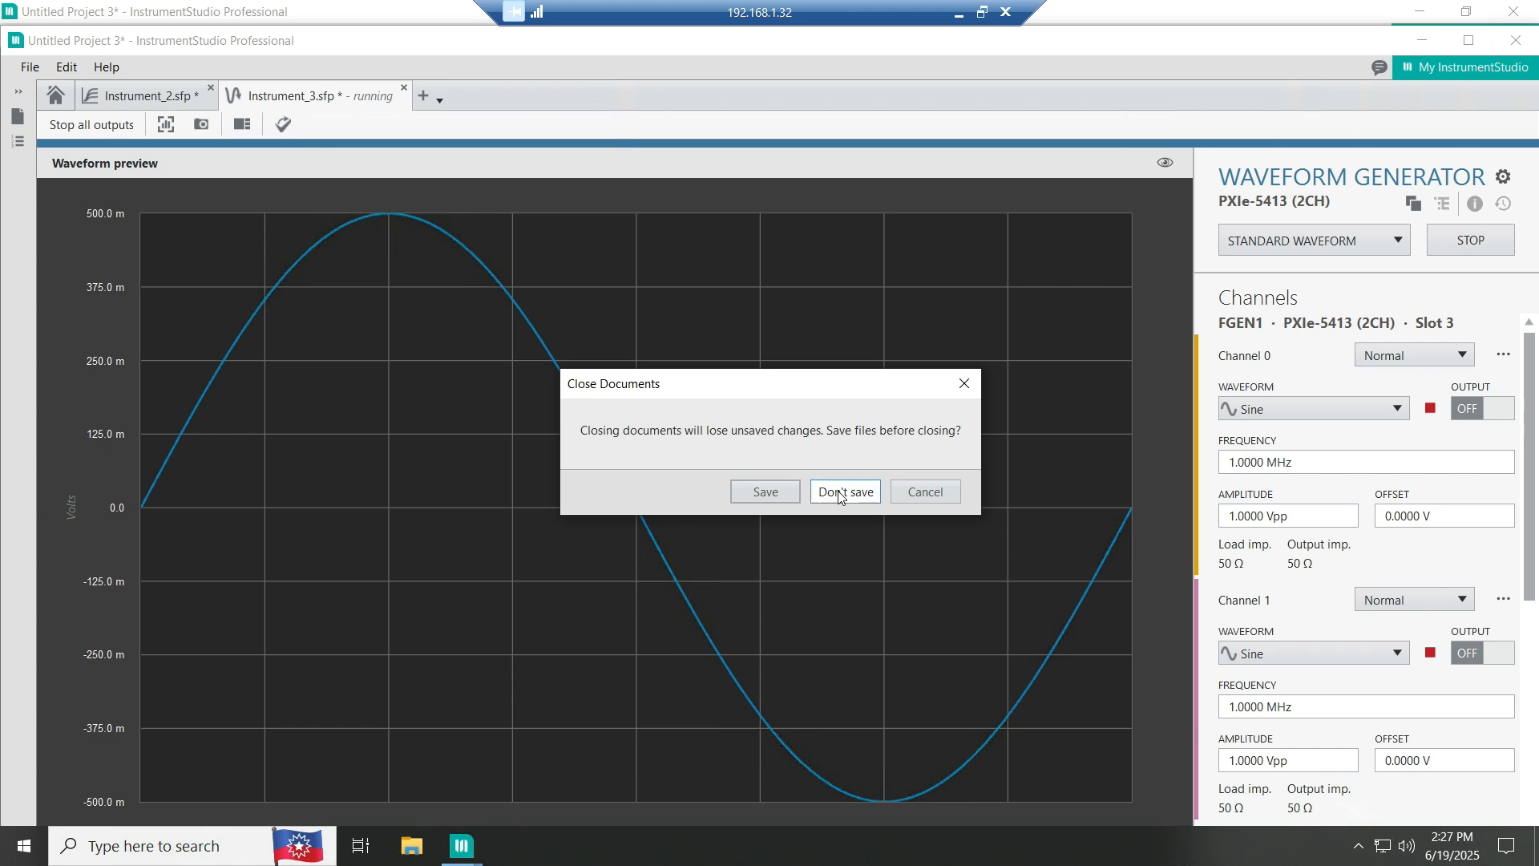
{"action": "left_click", "coordinate": [838, 492]}
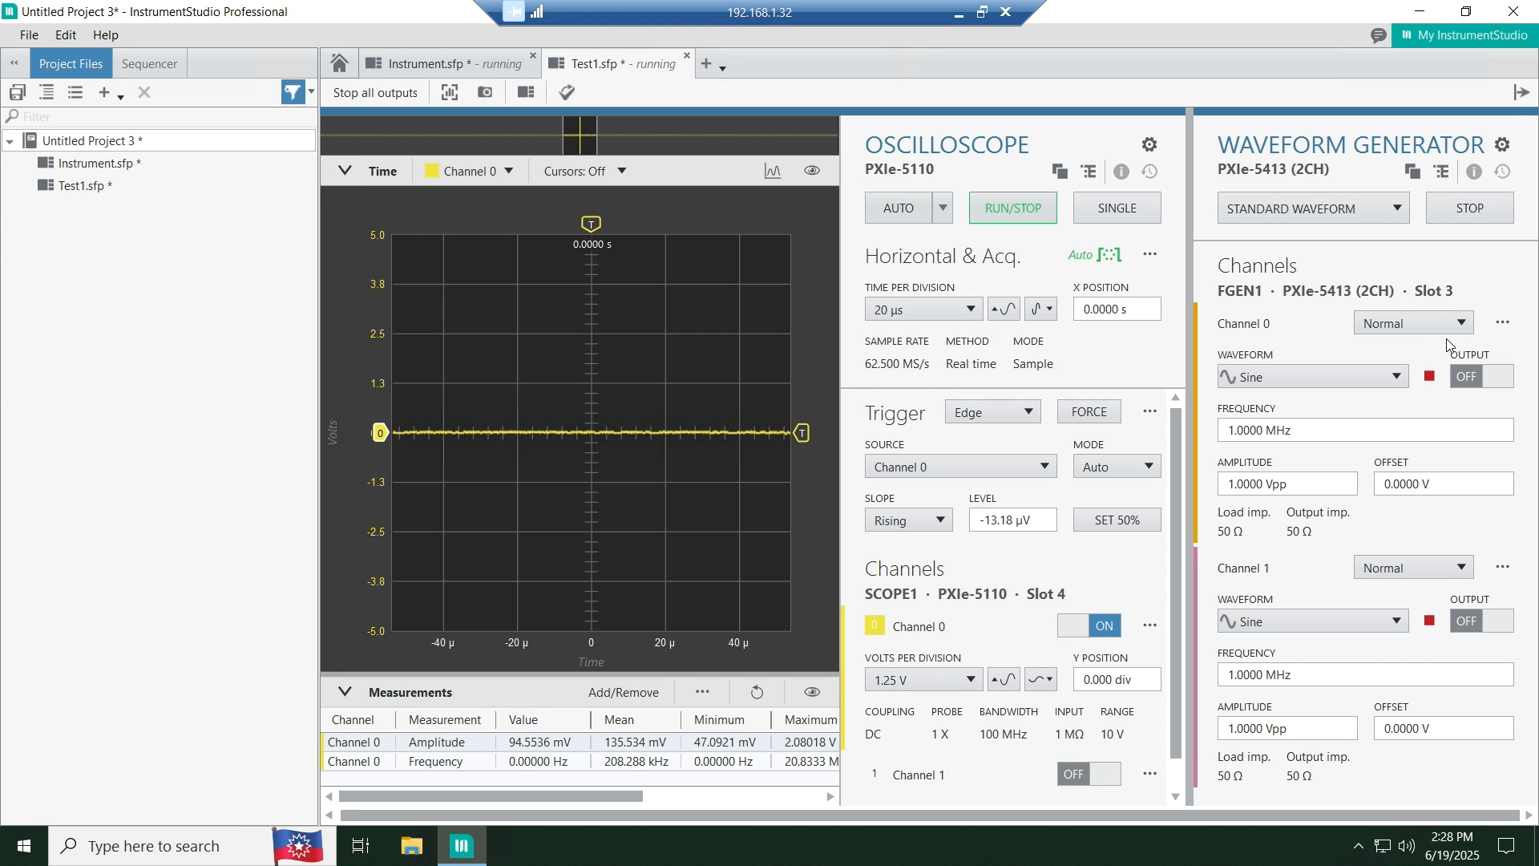
Step: Turn on the FGEN1 channel 0 output and zoom the oscilloscope's time axis to 1 µs per division
{"action": "left_click", "coordinate": [1466, 376]}
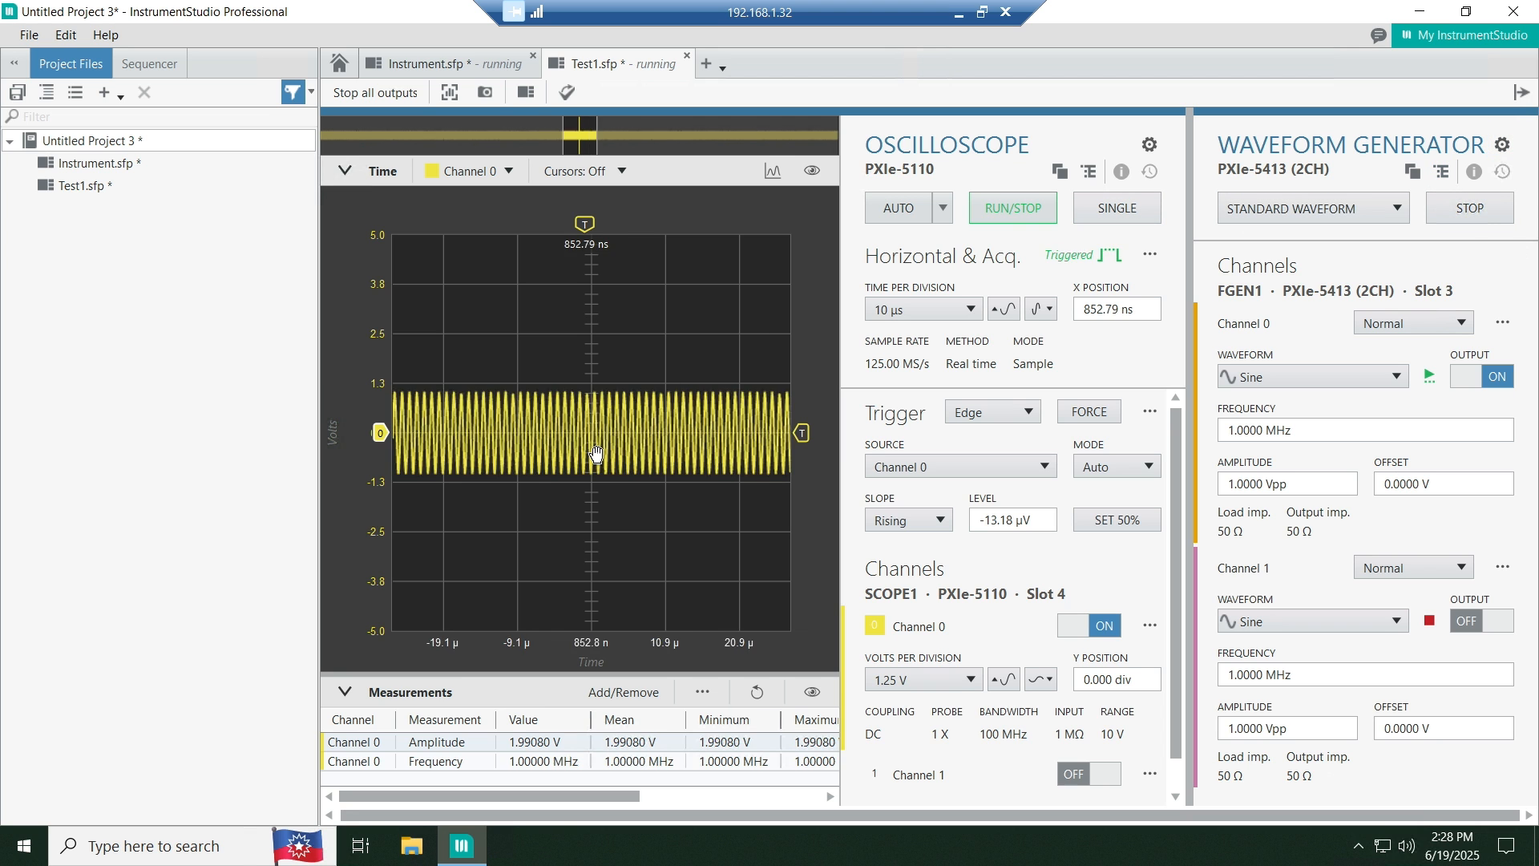
{"action": "scroll", "coordinate": [594, 445], "scroll_direction": "up", "scroll_amount": 5}
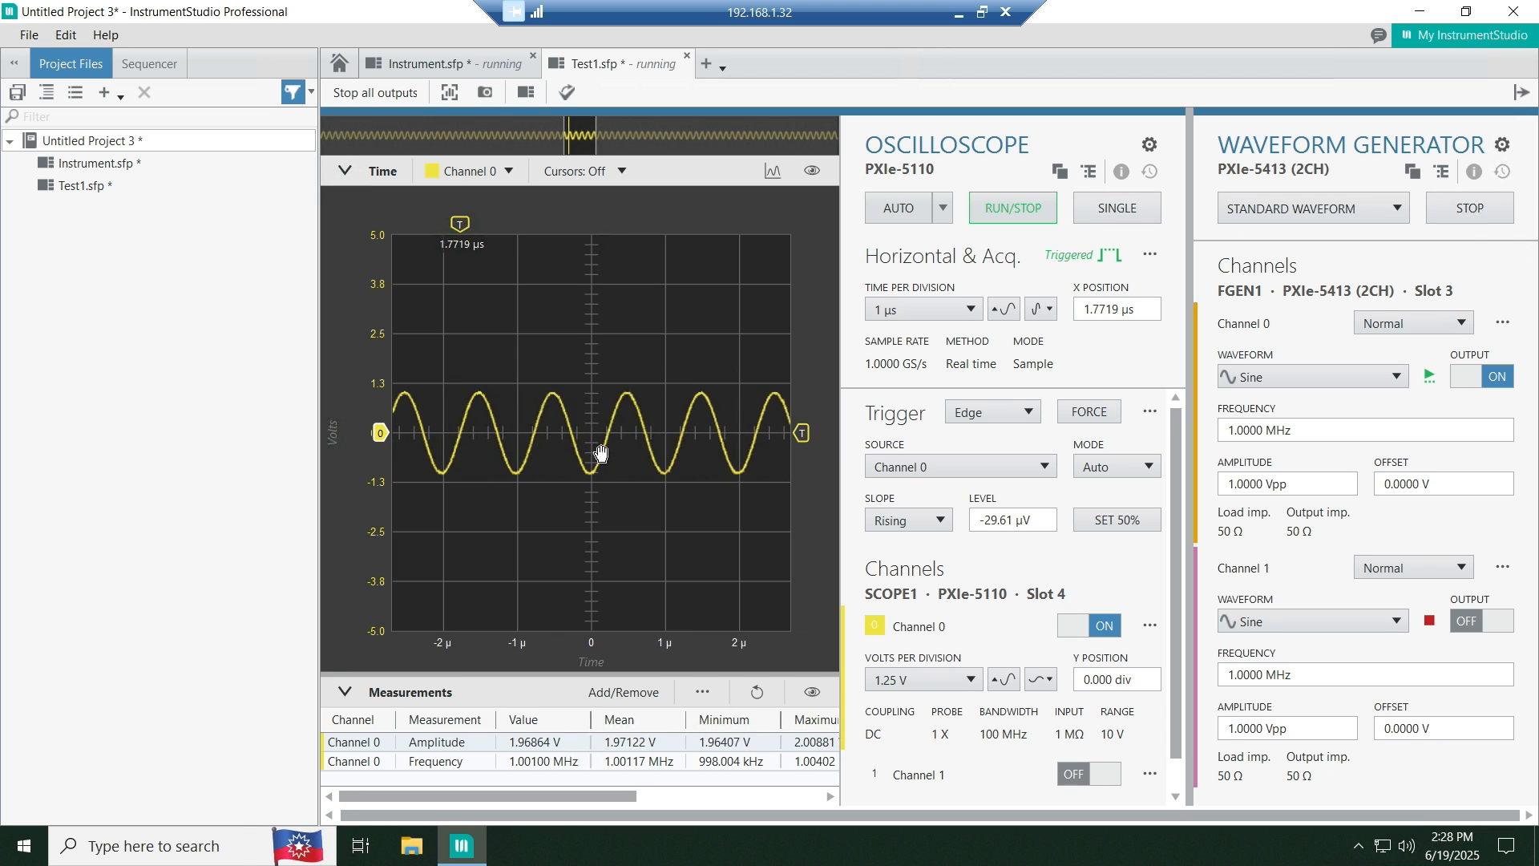